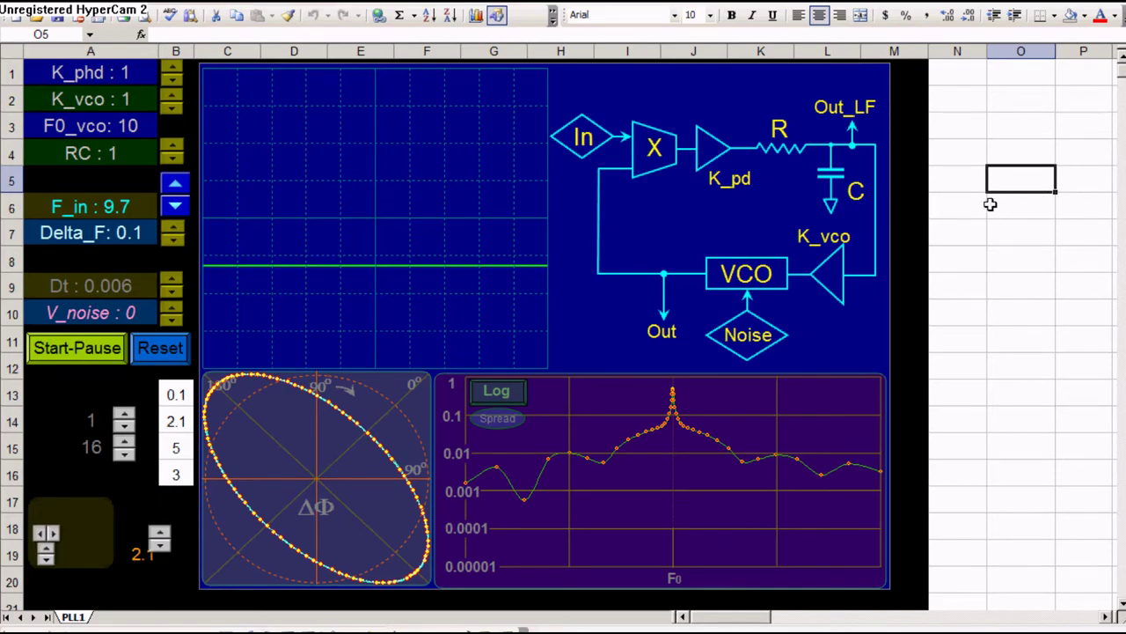
Scroll down below the dashboard and inspect the formulas in cells D35 and K36.
scroll(990, 204, "down", 3)
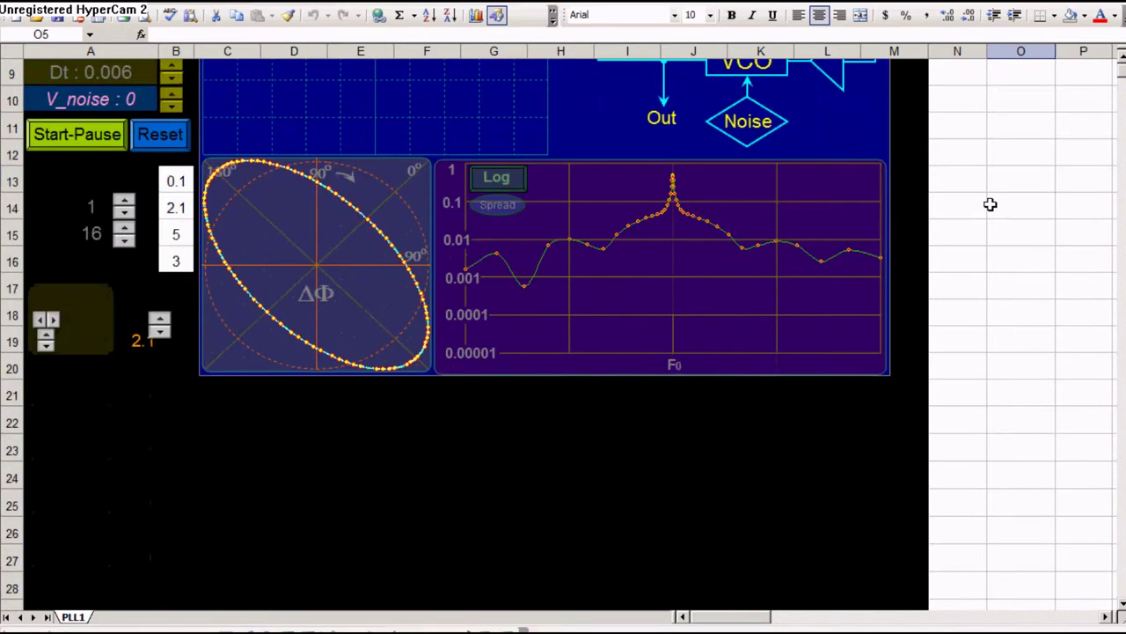
scroll(990, 204, "down", 5)
scroll(990, 204, "down", 2)
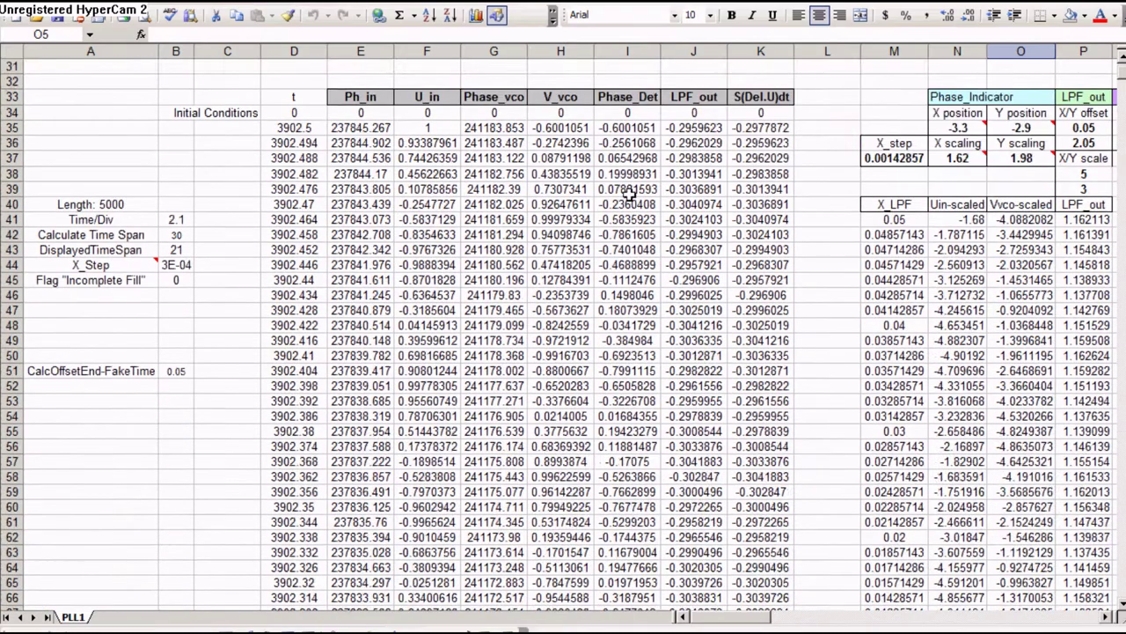
left_click(293, 126)
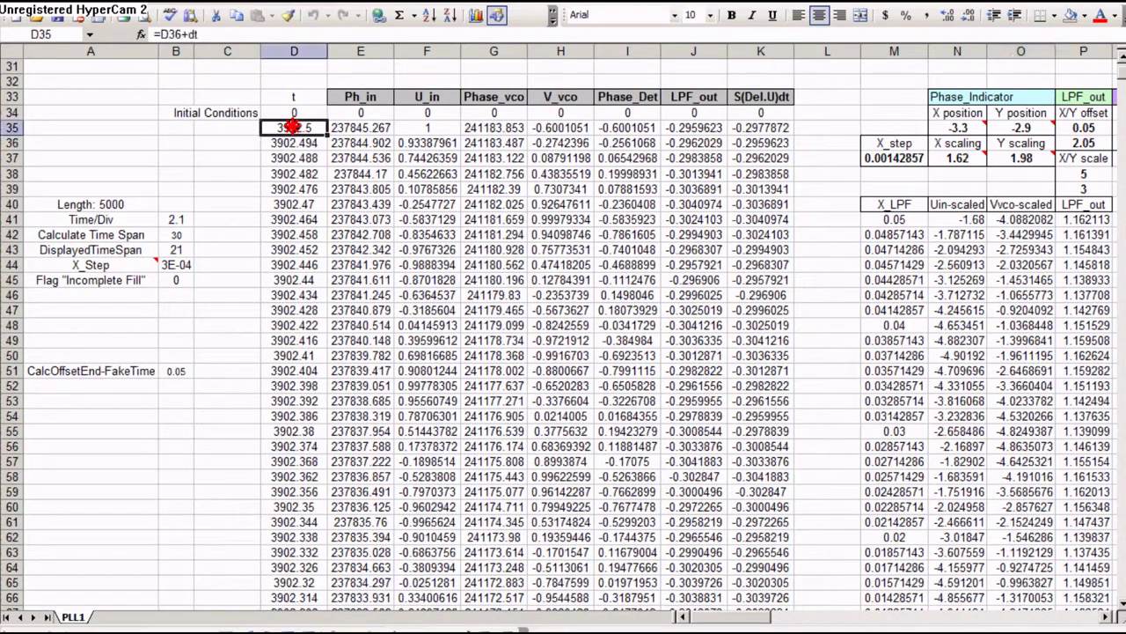
left_click(761, 143)
Select the top rows of the simulation table, then start the simulation running.
left_click_drag(314, 118, 774, 280)
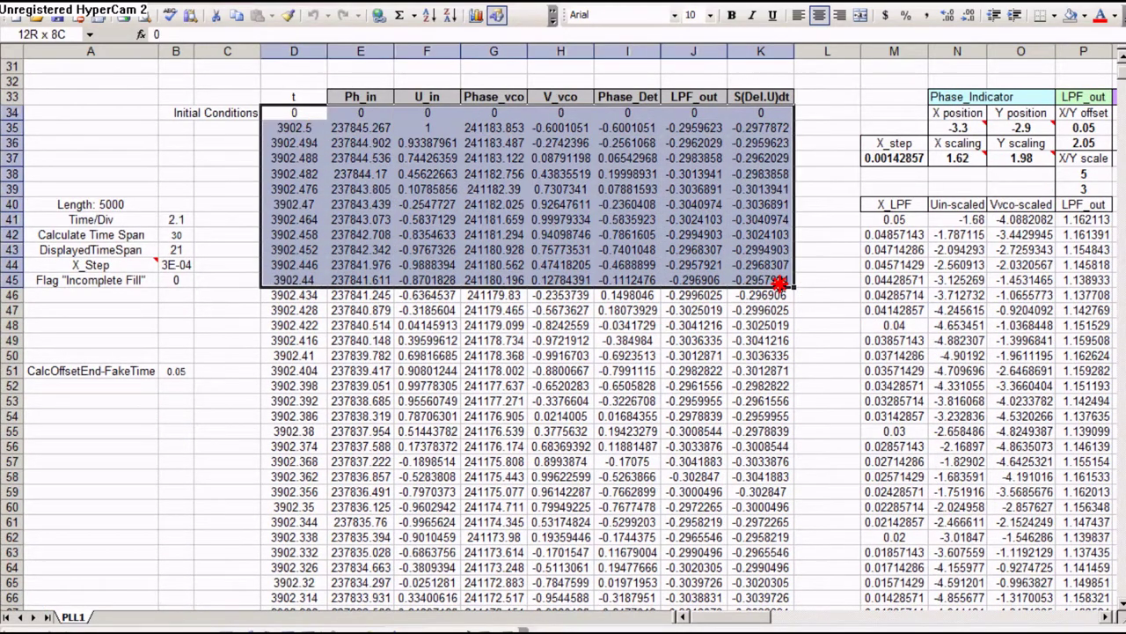
scroll(1069, 191, "up", 10)
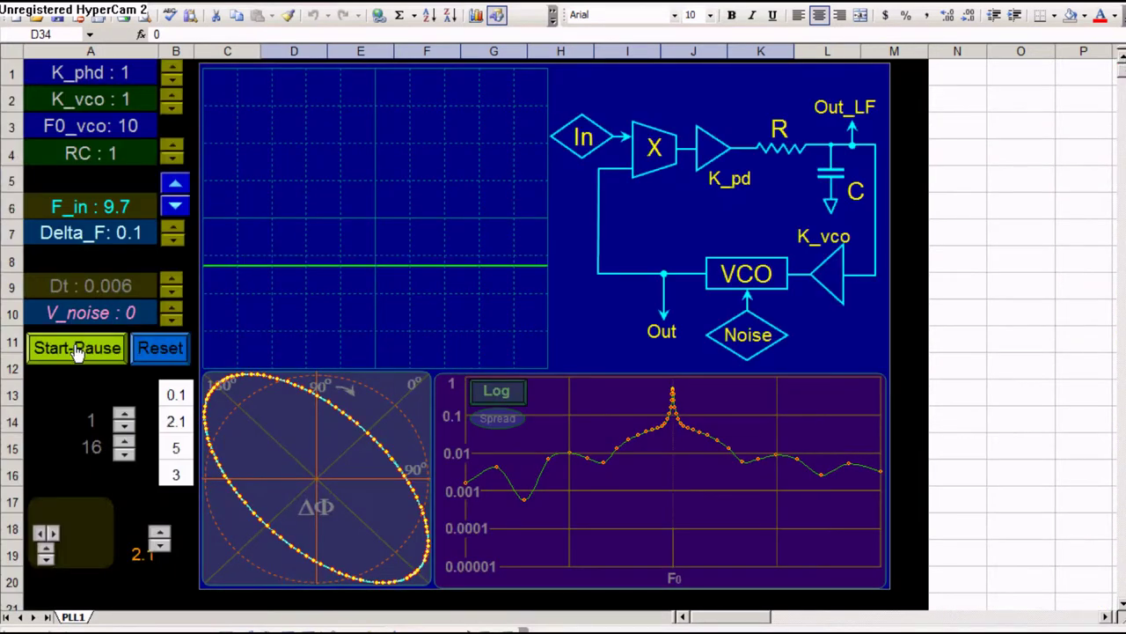
left_click(77, 350)
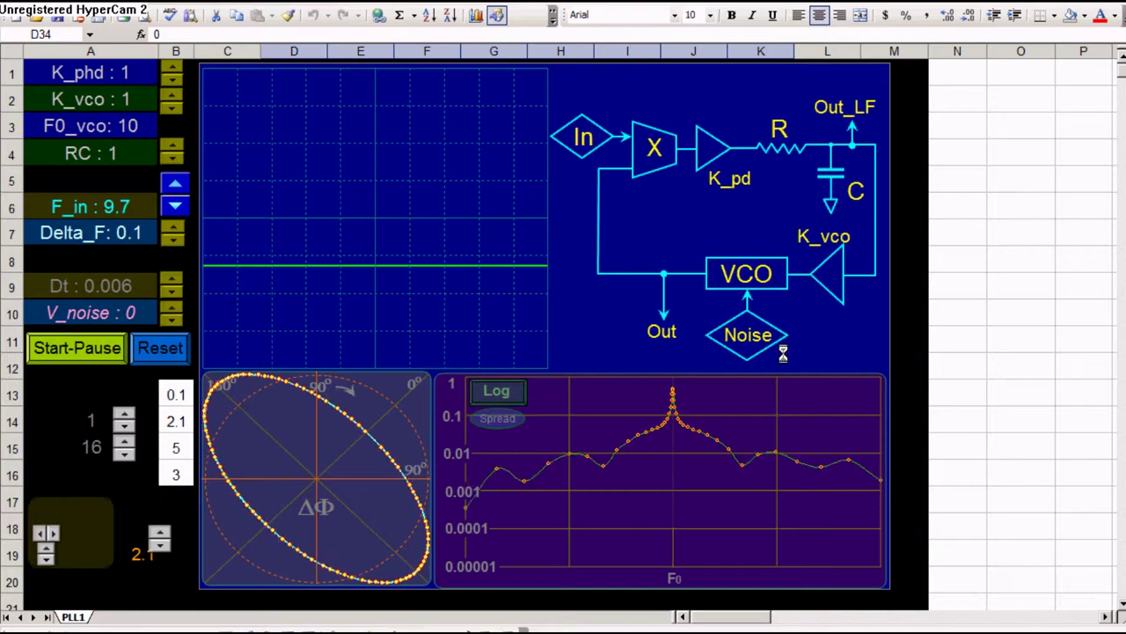
Step V_noise up twice to 0.4, then nudge F_in one notch to 9.8.
left_click(173, 305)
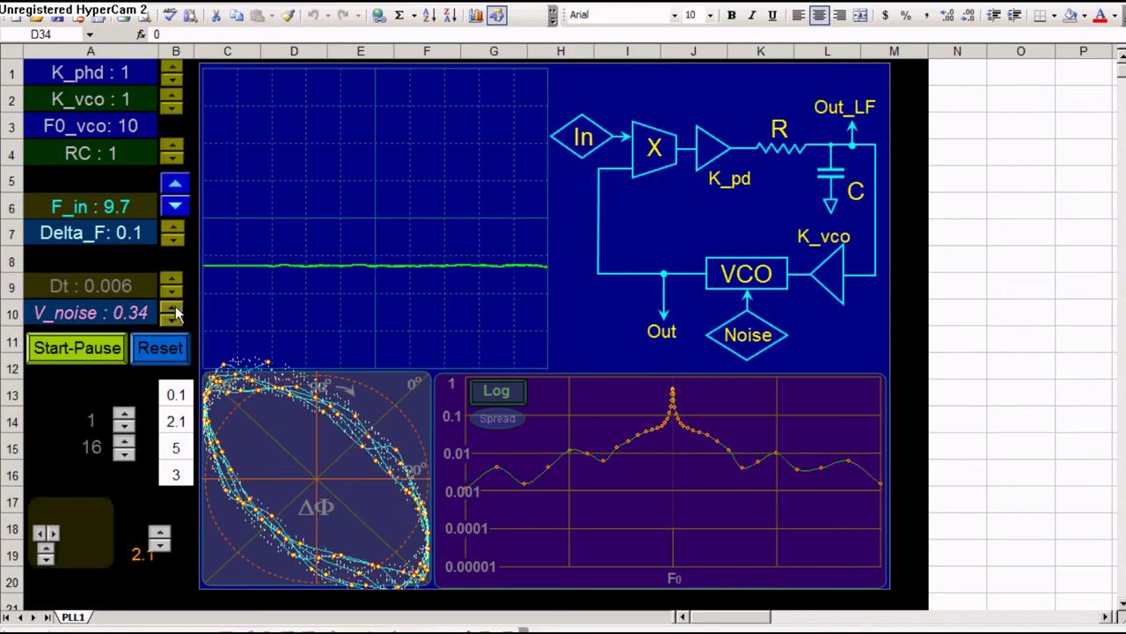
left_click(175, 305)
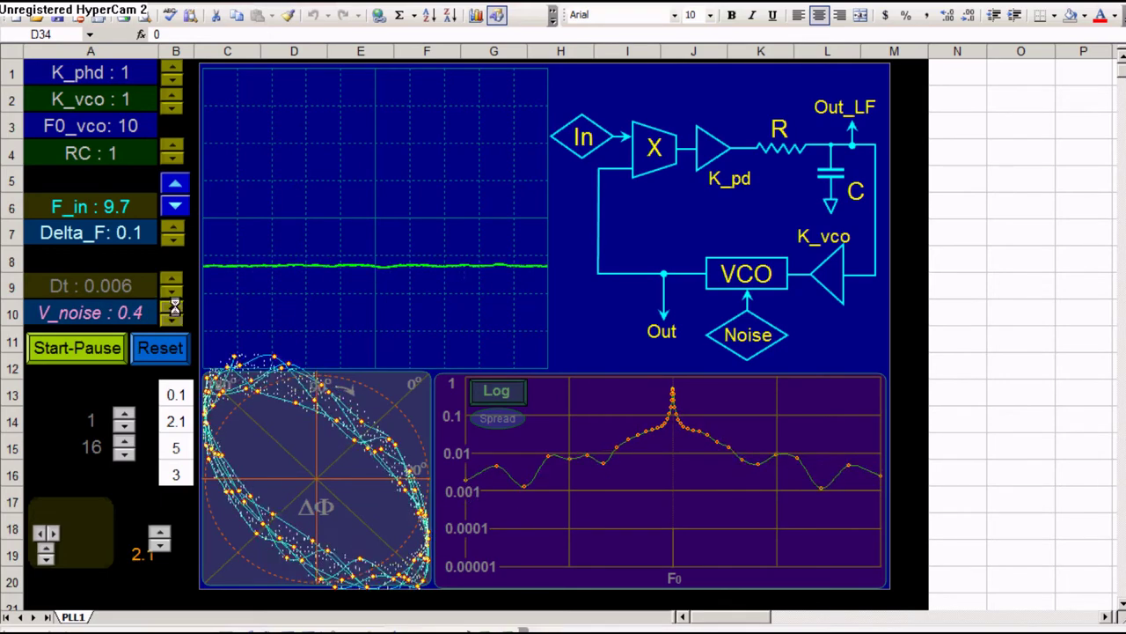
left_click(175, 182)
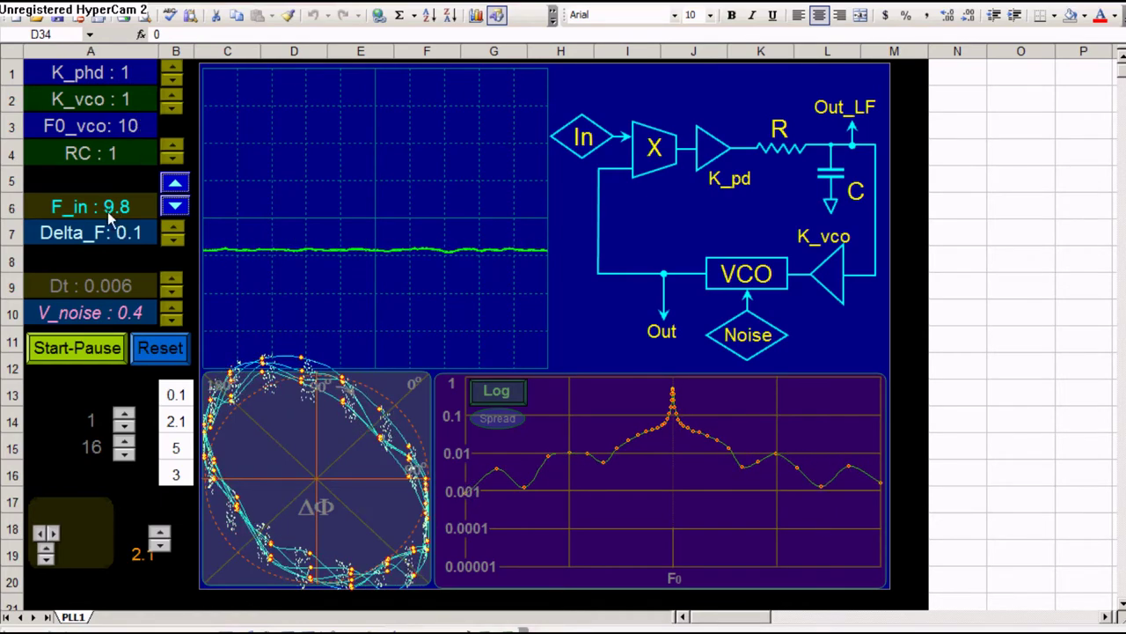
Step F_in from 9.8 through 9.9, 10 and 10.1 to 10.2, then lower V_noise to 0.
left_click(176, 183)
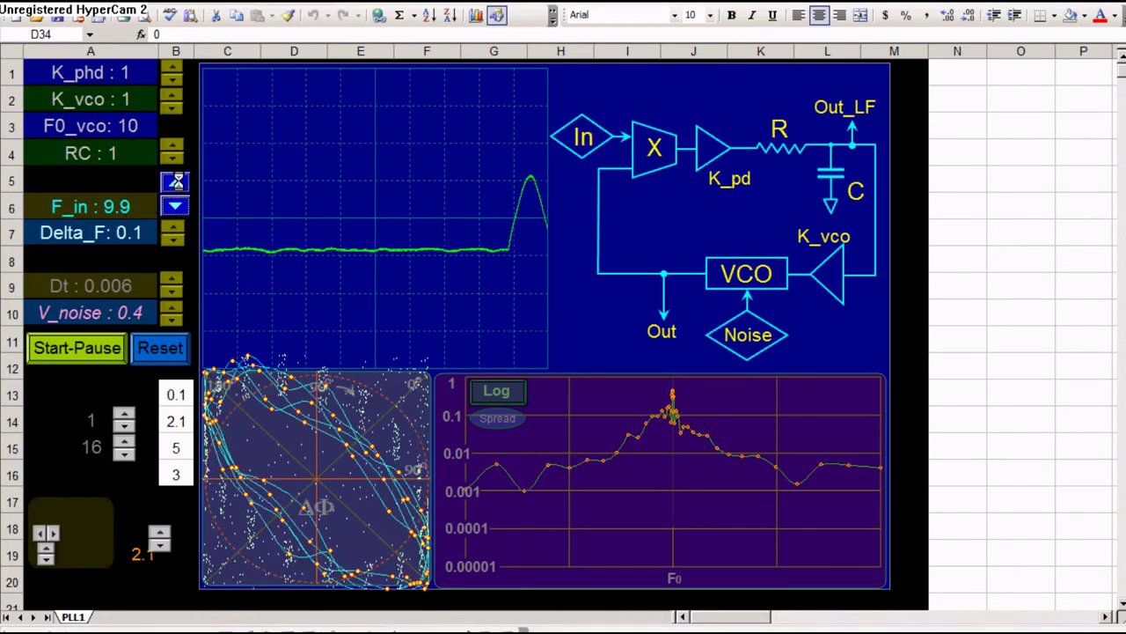
left_click(176, 182)
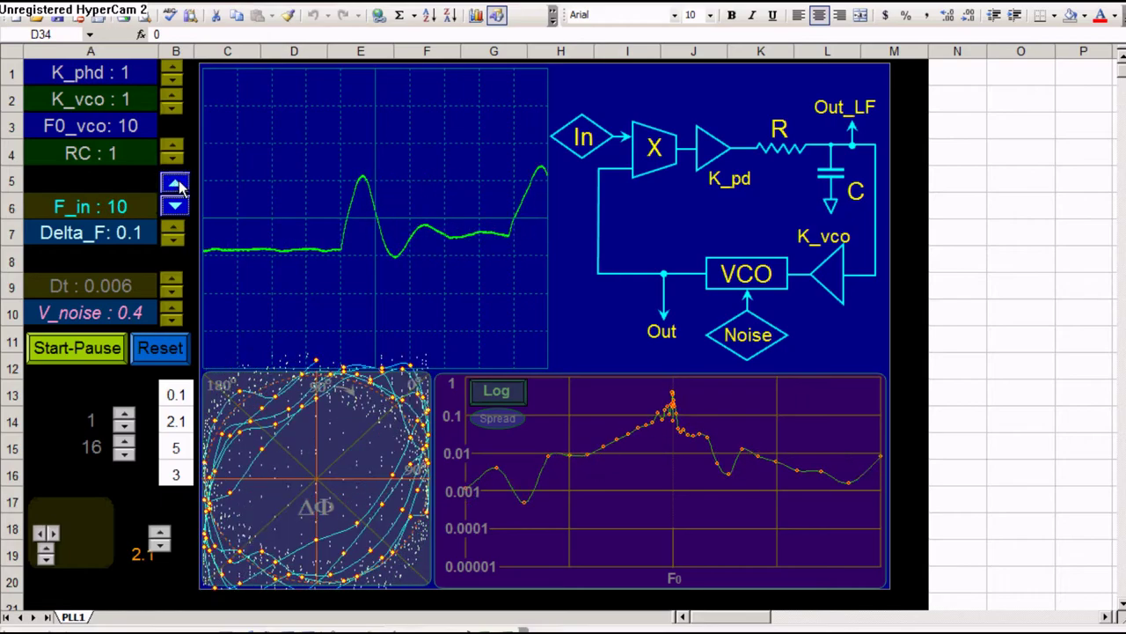
left_click(176, 182)
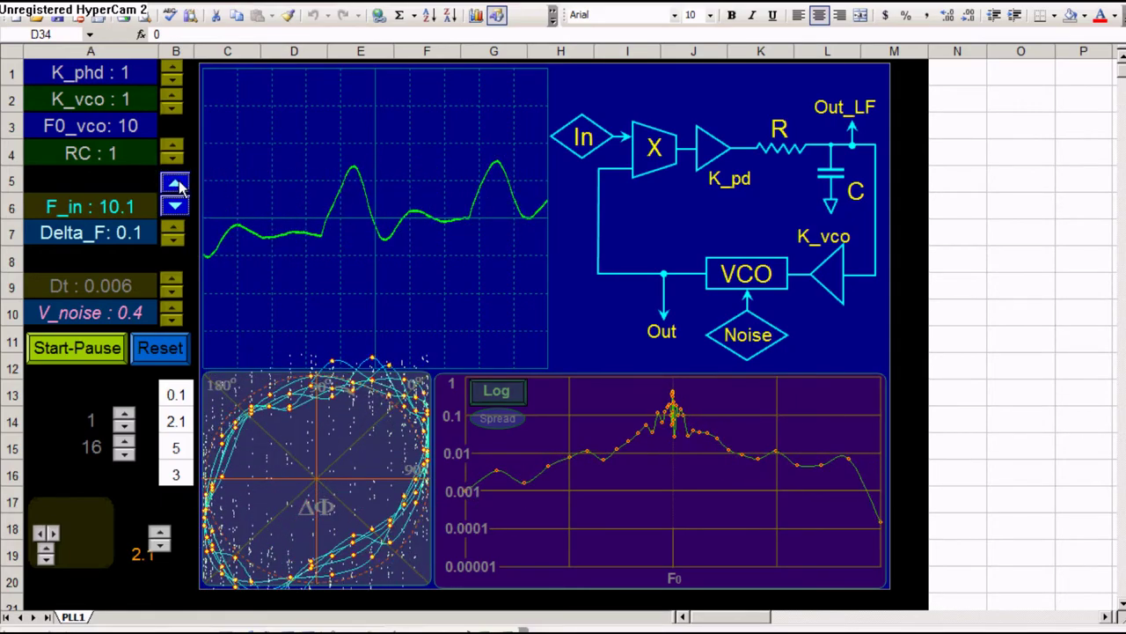
left_click(176, 182)
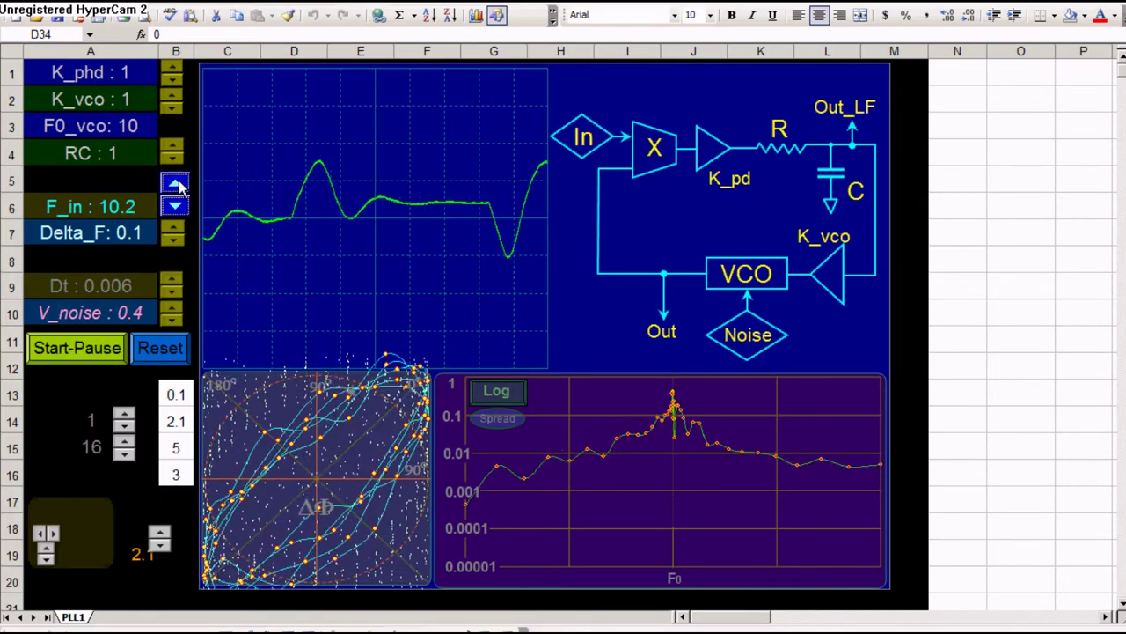
left_click(170, 320)
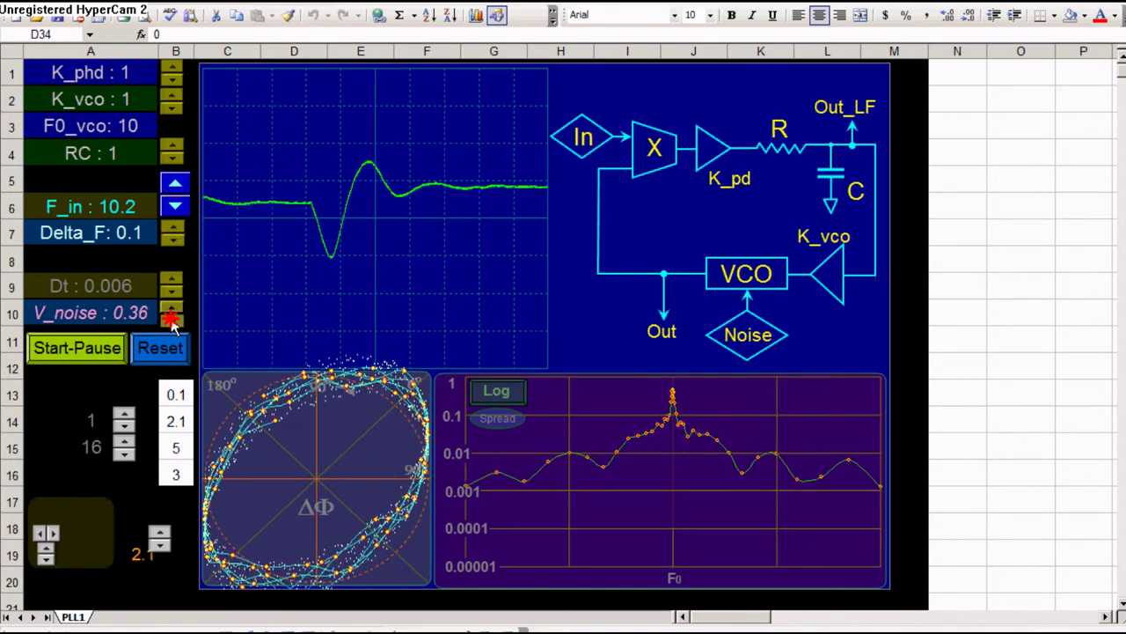
left_click(171, 319)
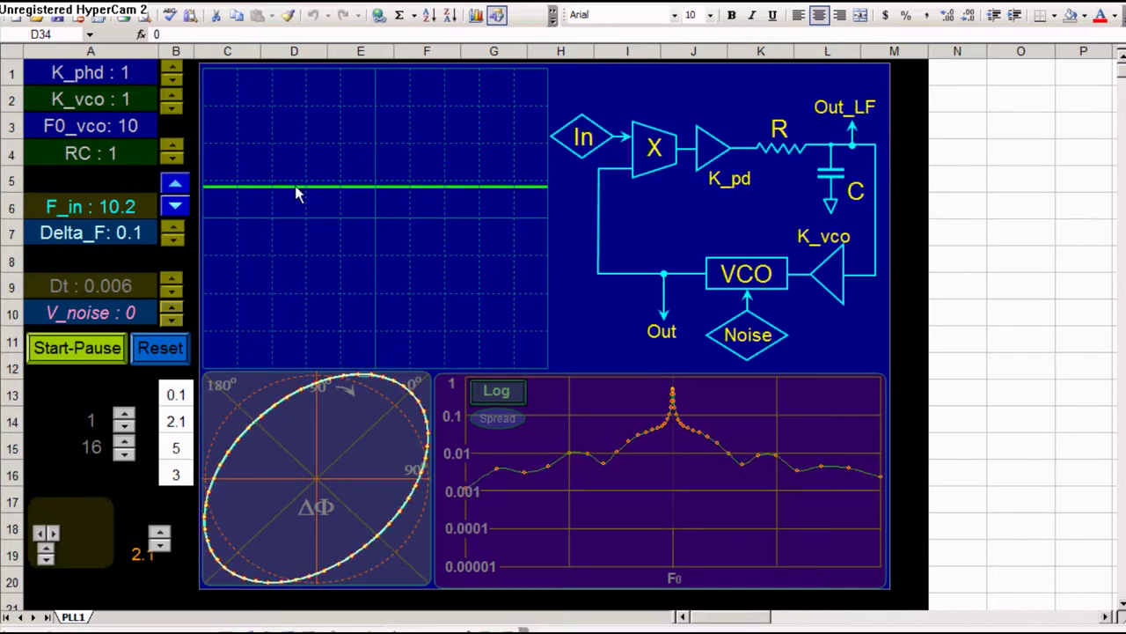
Lower F_in to 10, then reduce RC through 0.6 to 0.2.
left_click(176, 205)
left_click(175, 206)
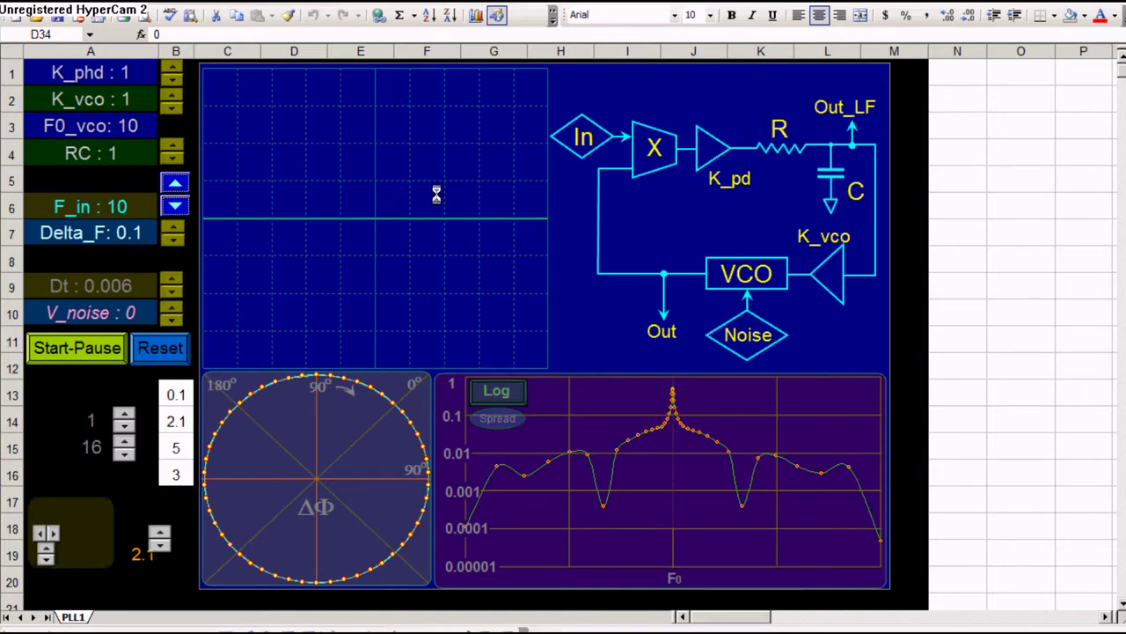
left_click(173, 158)
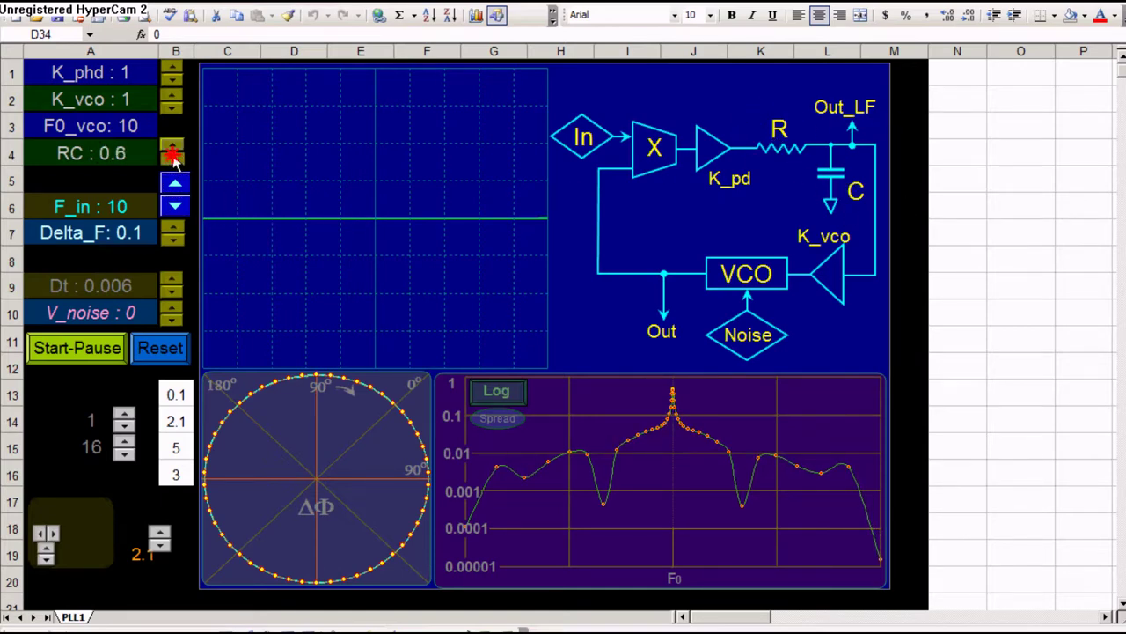
left_click(174, 160)
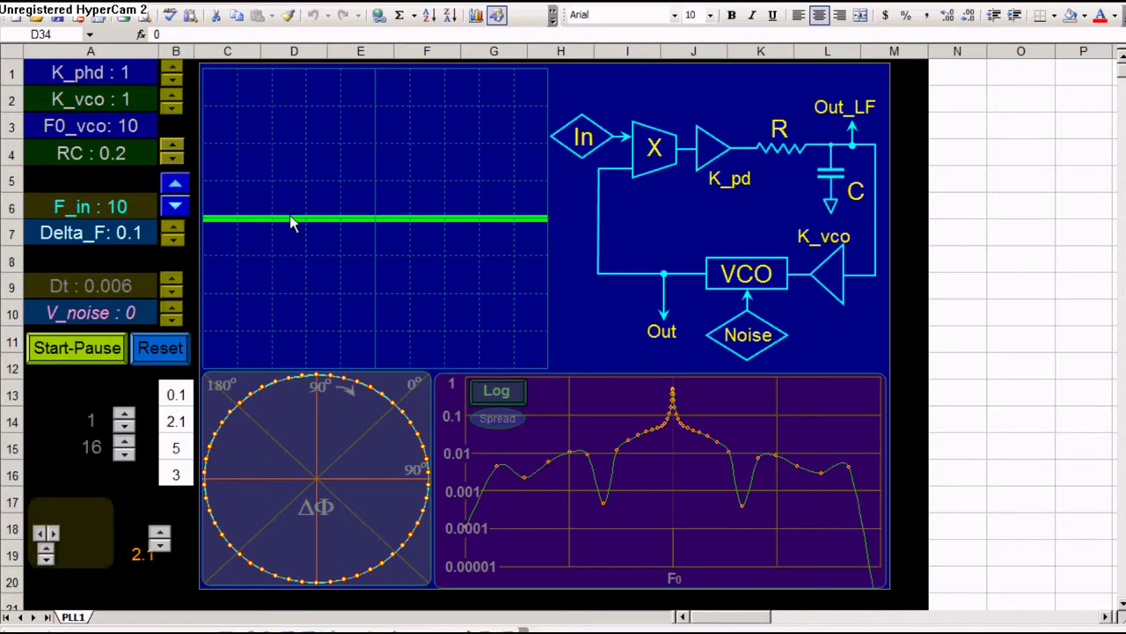
Step F_in down from 10 through 9.9, 9.8, 9.7 and 9.6 to 9.5.
left_click(176, 205)
left_click(176, 205)
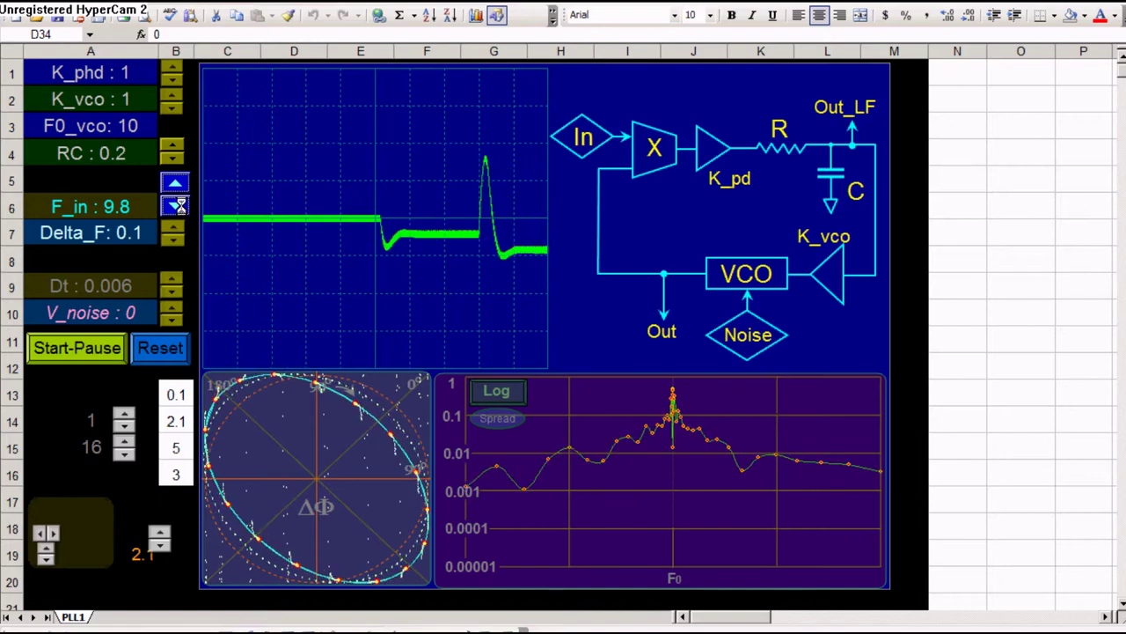
left_click(176, 205)
left_click(176, 205)
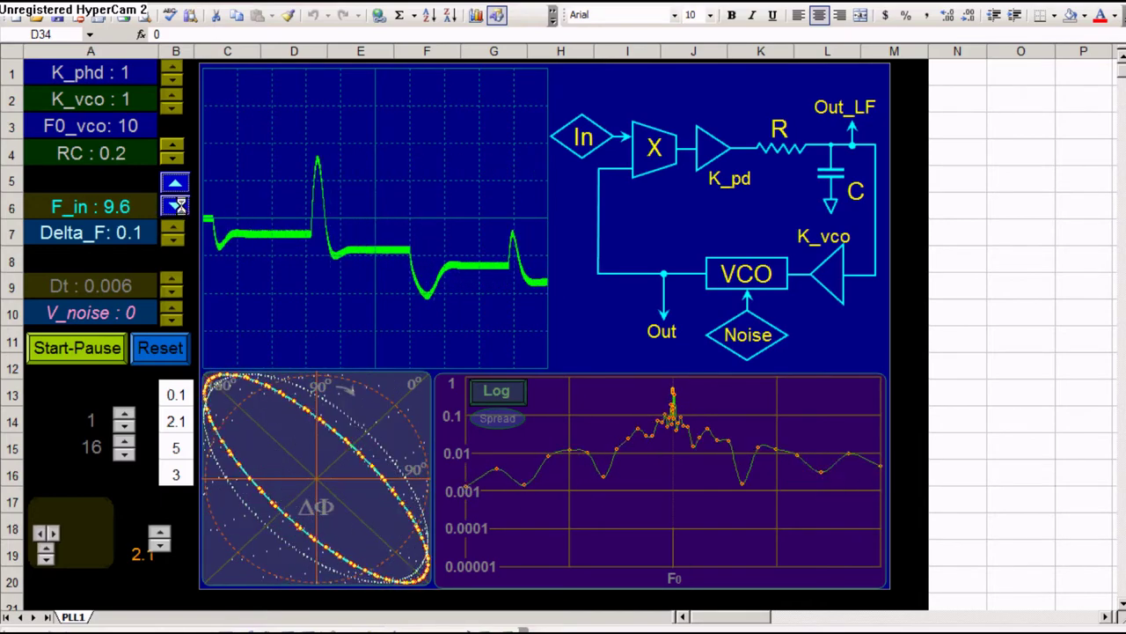
left_click(176, 205)
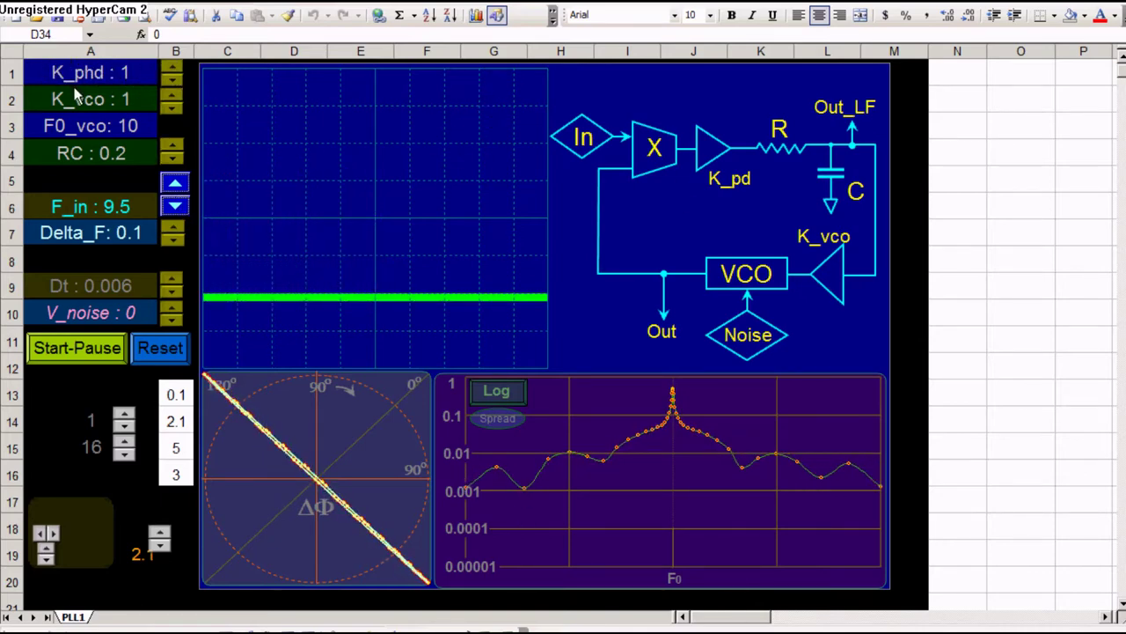
Halve K_vco to 0.5, then dip RC to 0.1 and restore it to 0.2.
left_click(174, 107)
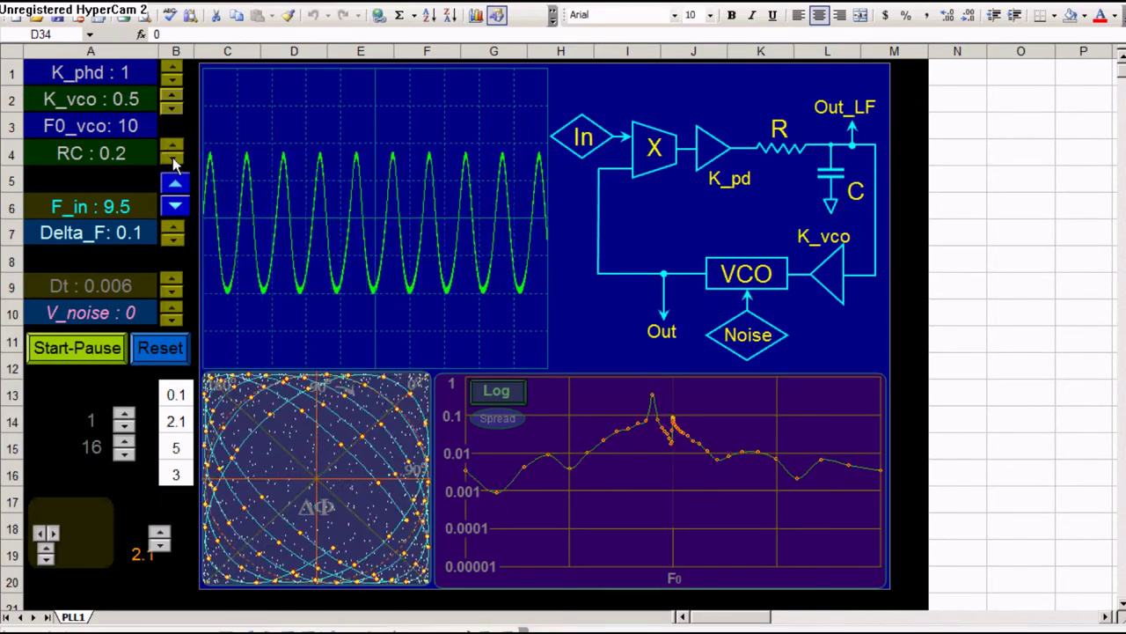
left_click(173, 161)
left_click(172, 147)
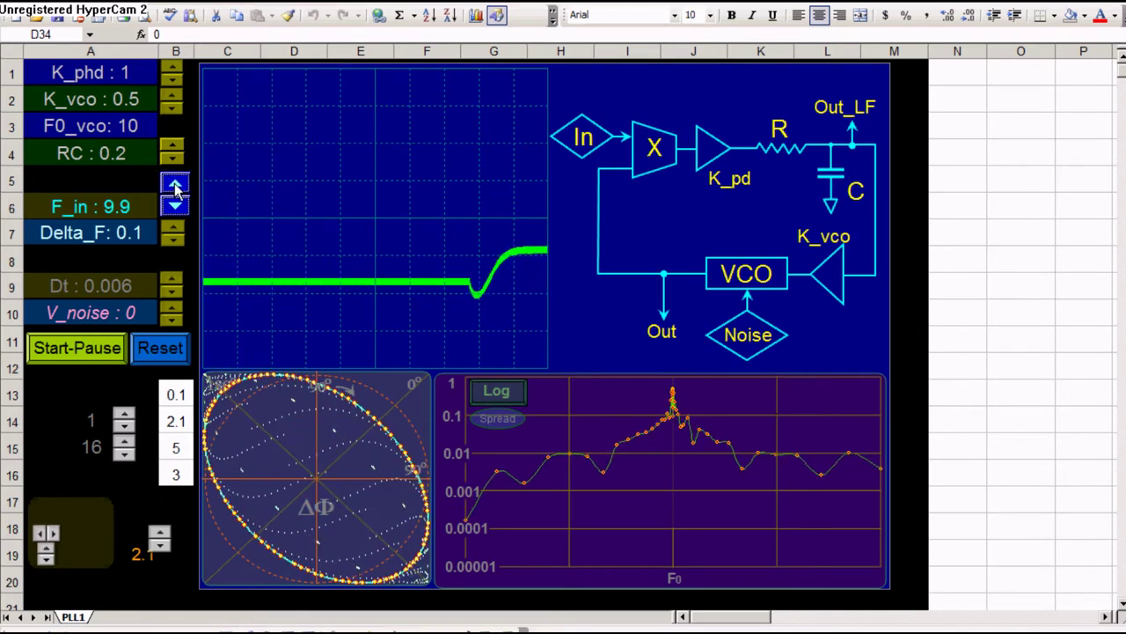
Step F_in from 9.9 up to 10.3, then back down to 10.2.
left_click(175, 186)
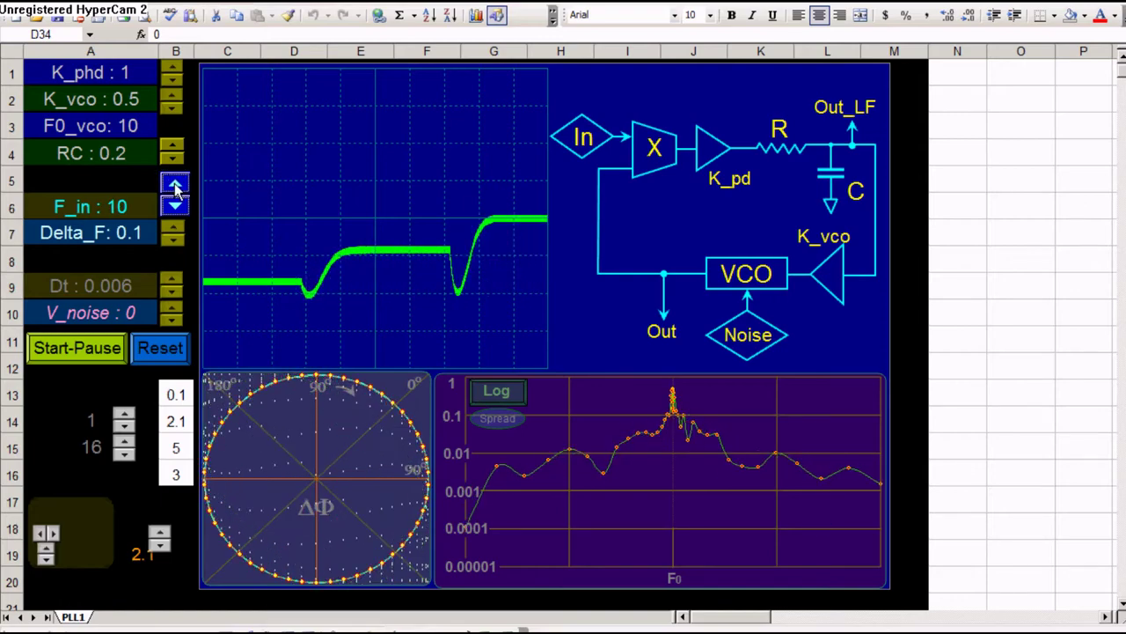
left_click(176, 186)
left_click(175, 185)
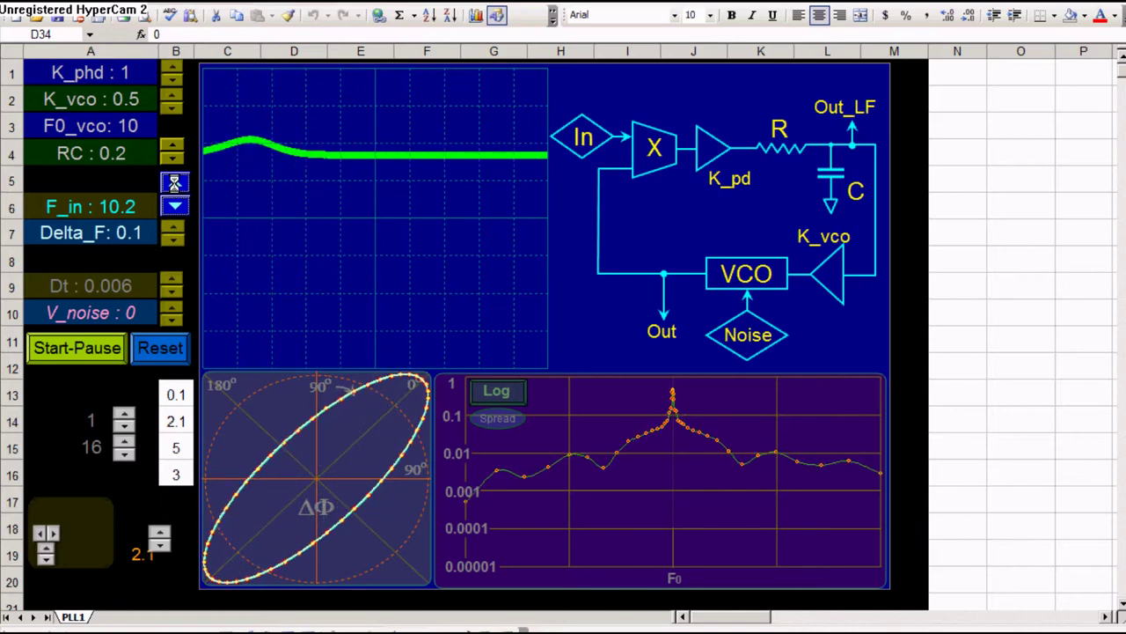
left_click(174, 182)
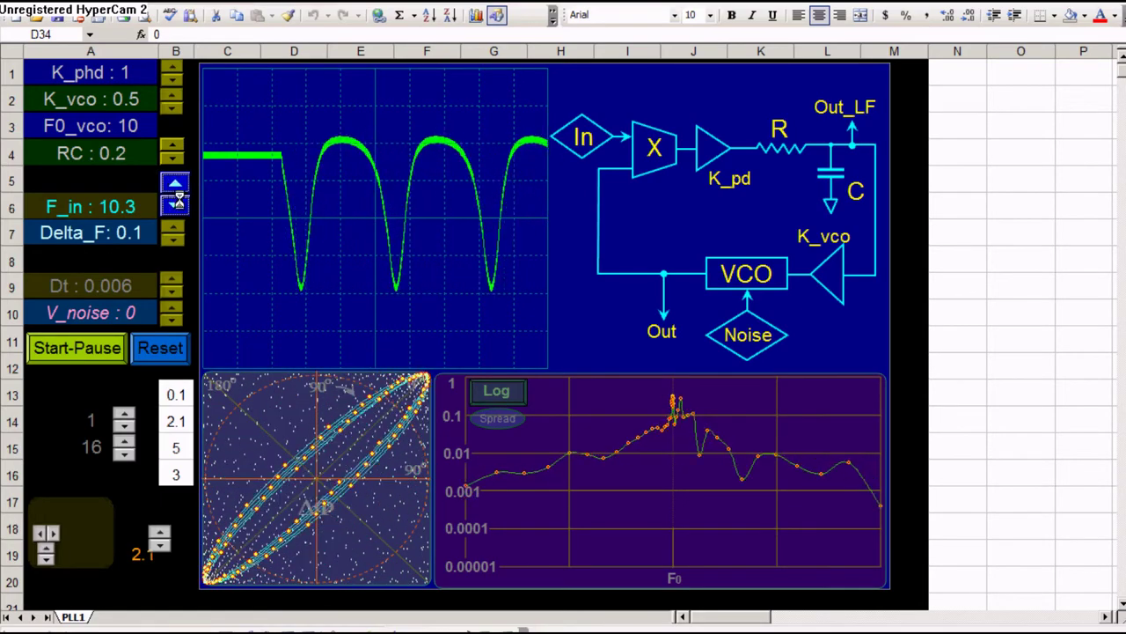
left_click(176, 205)
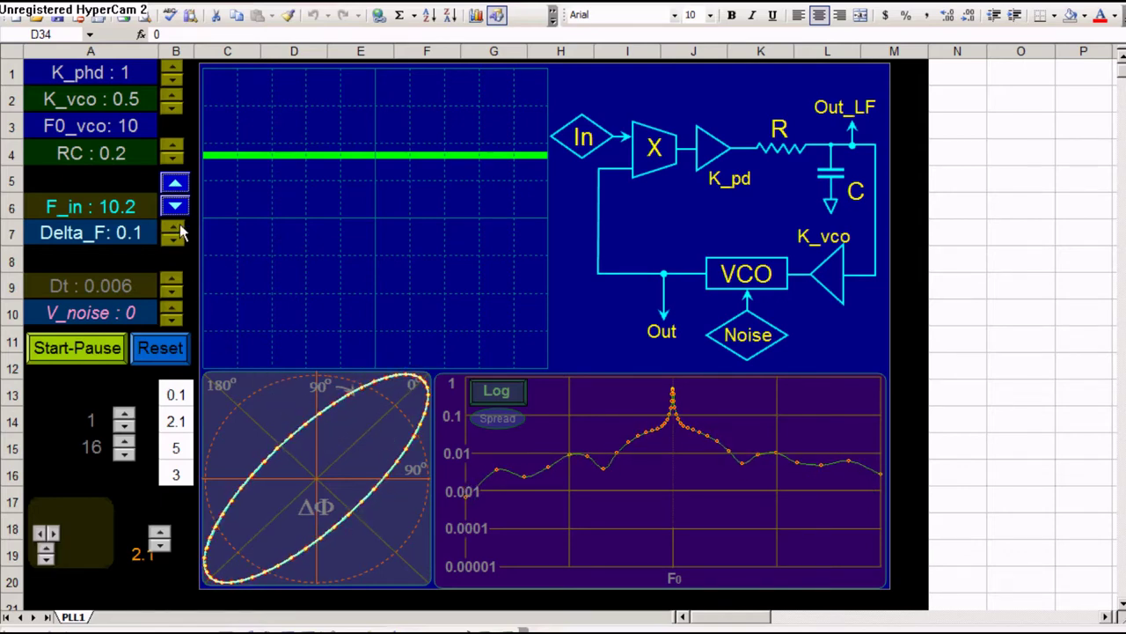
Push F_in up to 10.4, then lower it two steps back to 10.2.
left_click(177, 183)
left_click(177, 183)
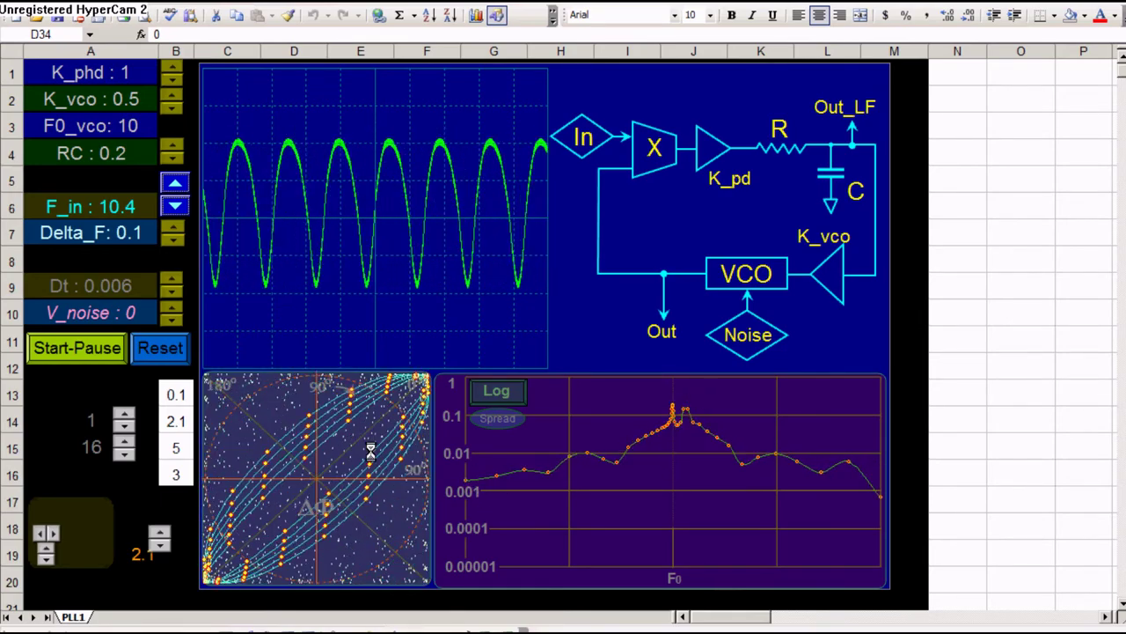
left_click(176, 206)
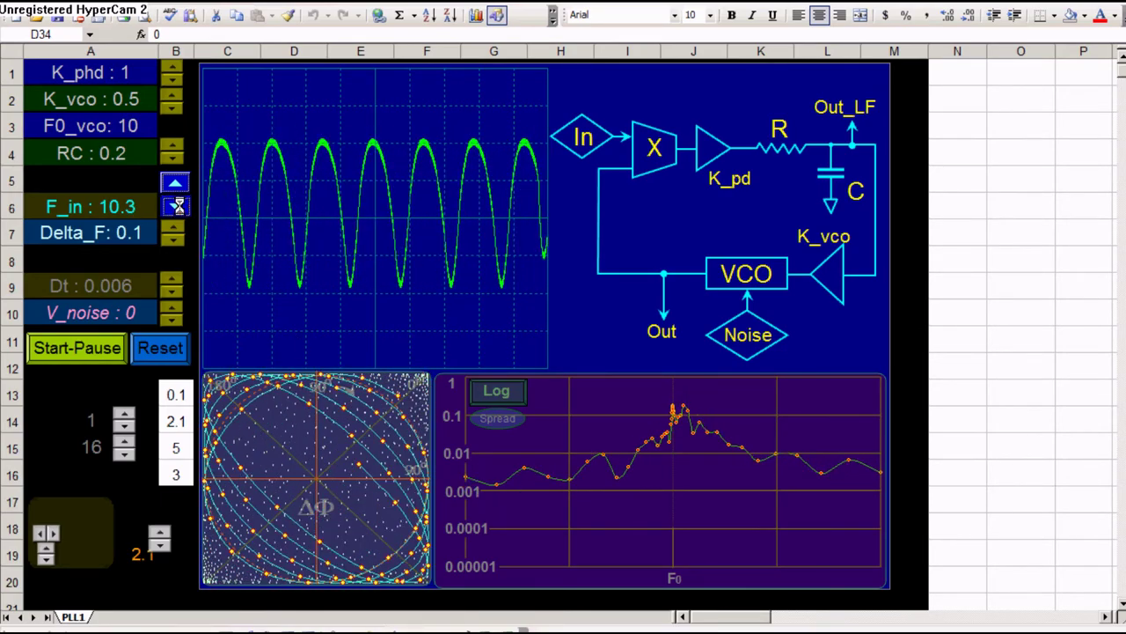
left_click(176, 206)
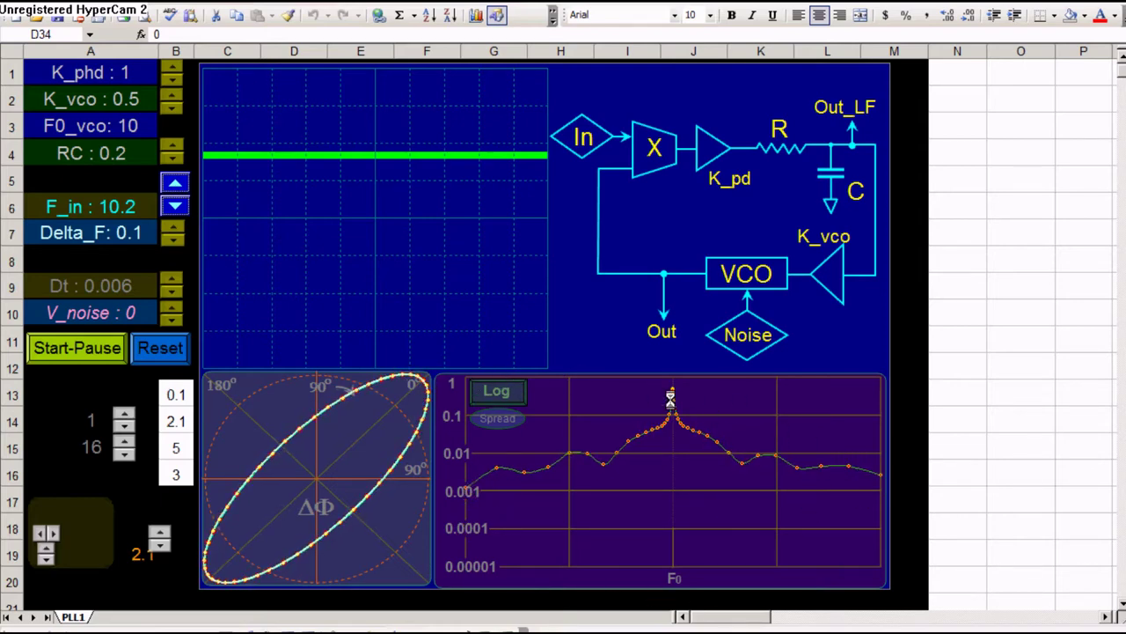
left_click(506, 394)
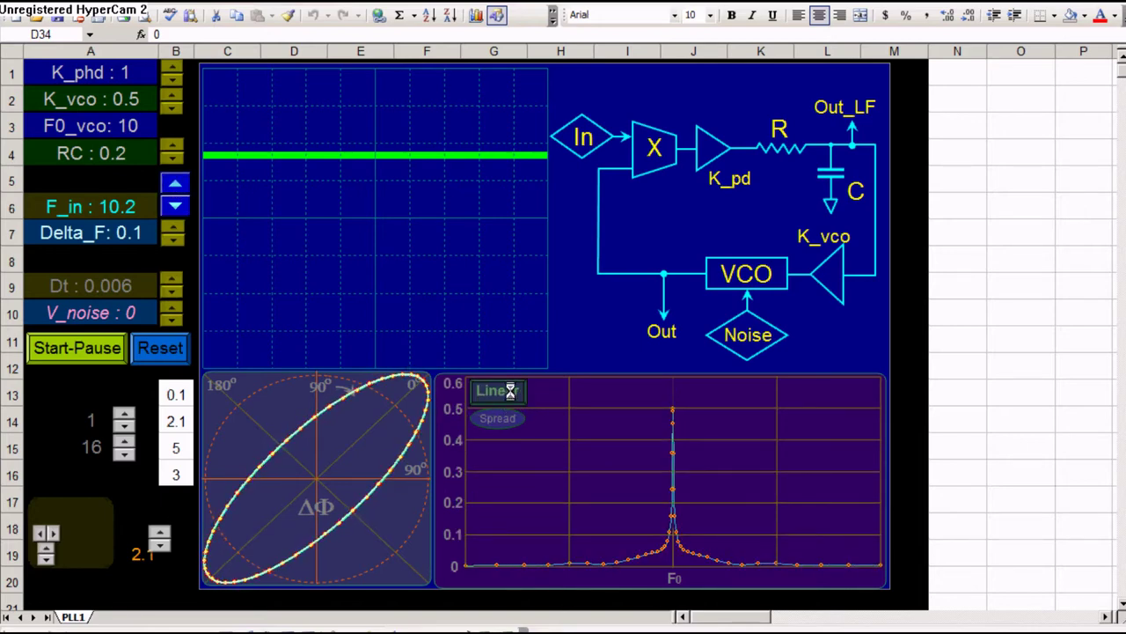
left_click(498, 393)
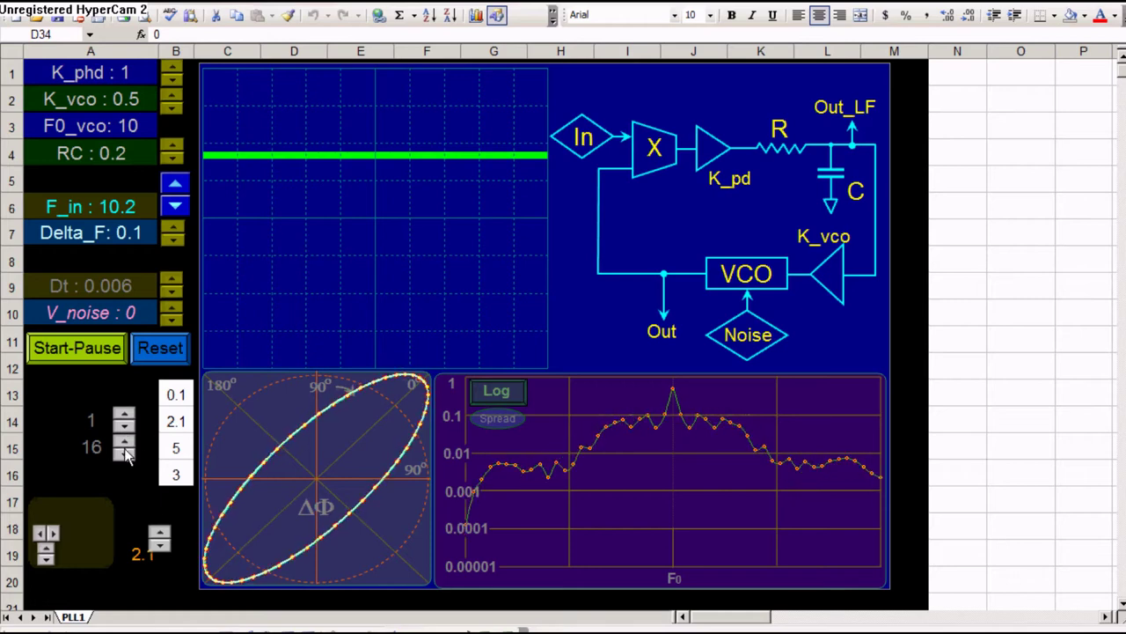
Switch the spectrum display to a linear scale, cut row 15 to 1, and lower F_in to 10.
left_click(508, 419)
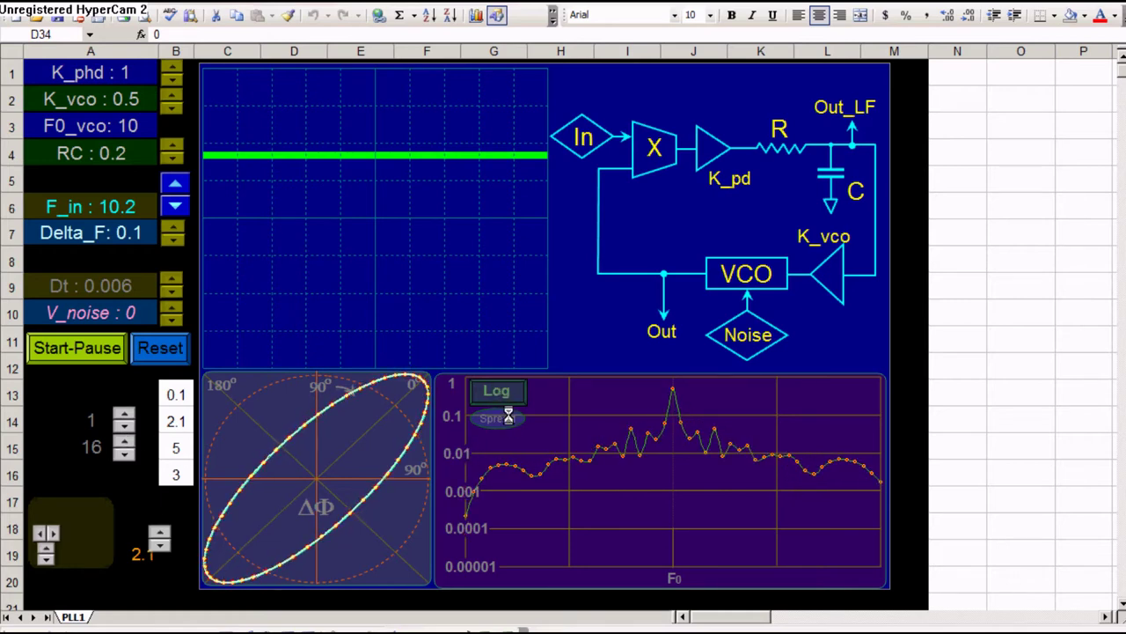
left_click(509, 396)
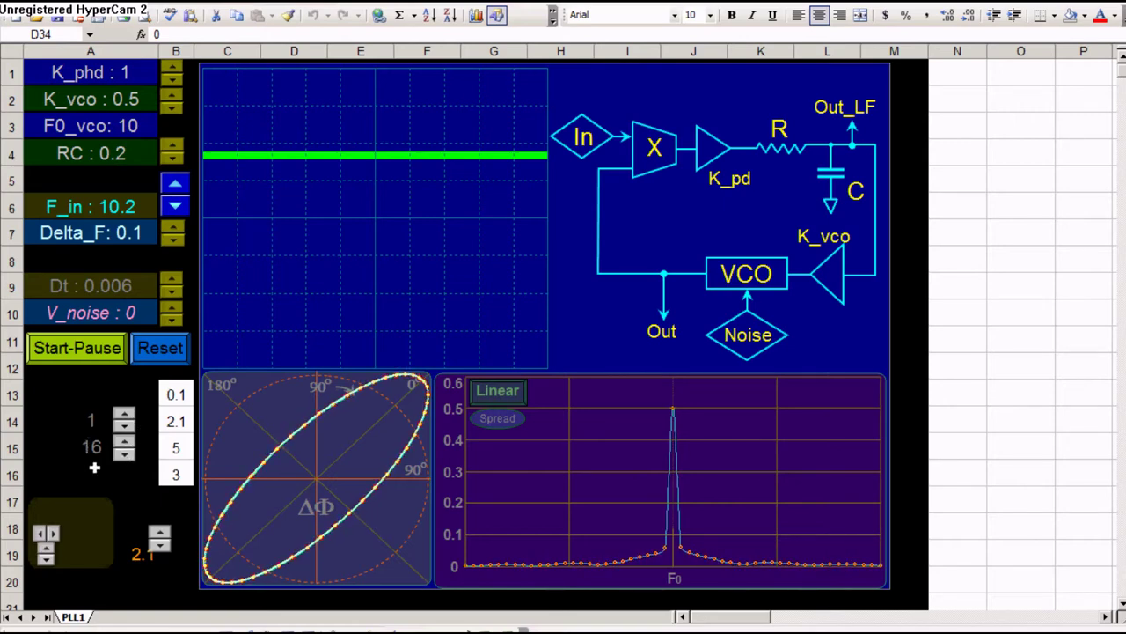
left_click(124, 452)
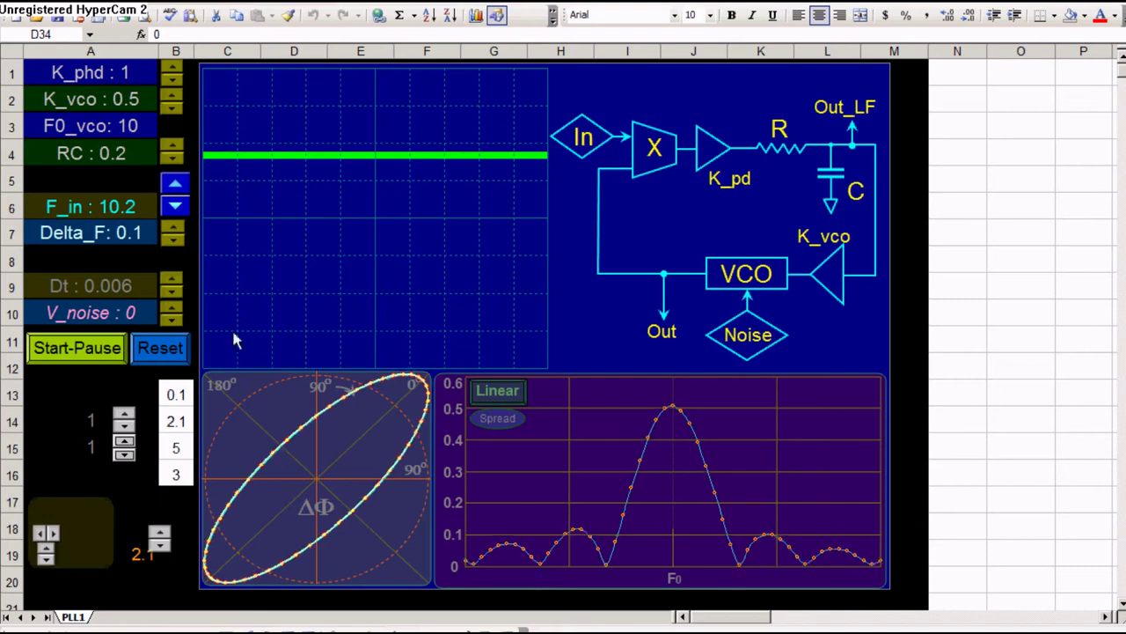
left_click(175, 207)
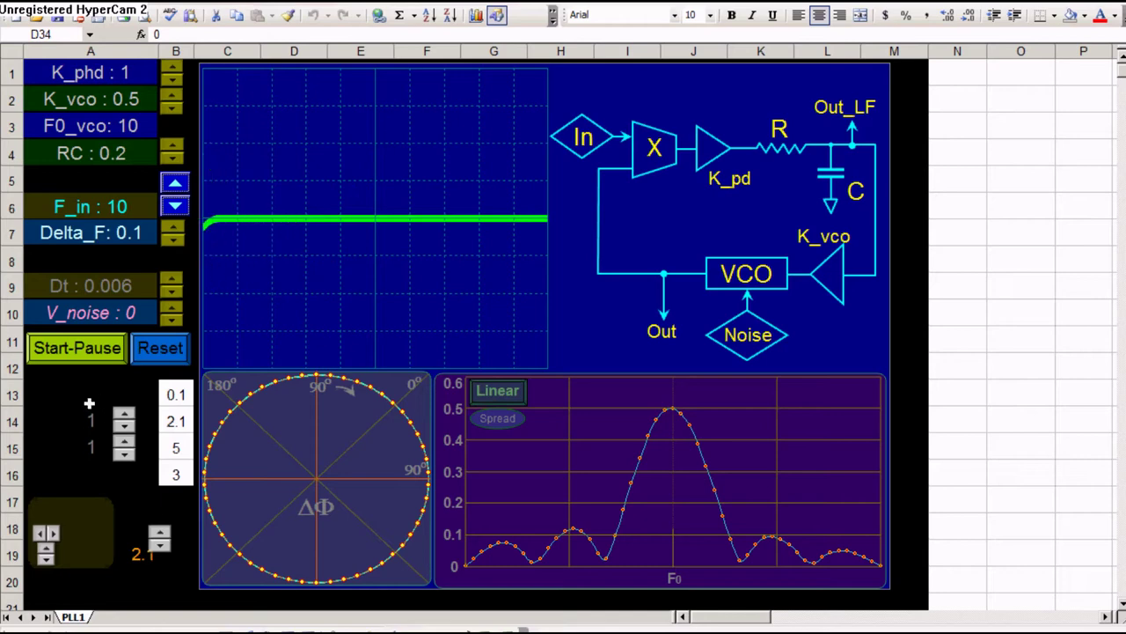
Raise the row 14 value up to 6, then bring it back down to 1.
left_click(124, 414)
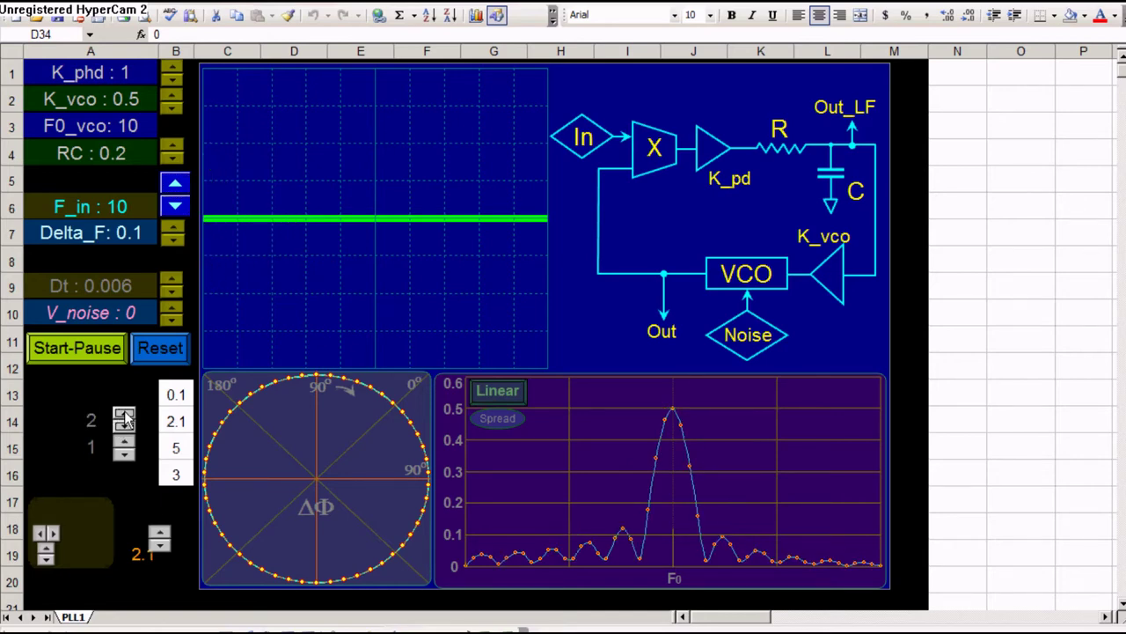
left_click(124, 415)
left_click(124, 414)
left_click(124, 415)
left_click(124, 414)
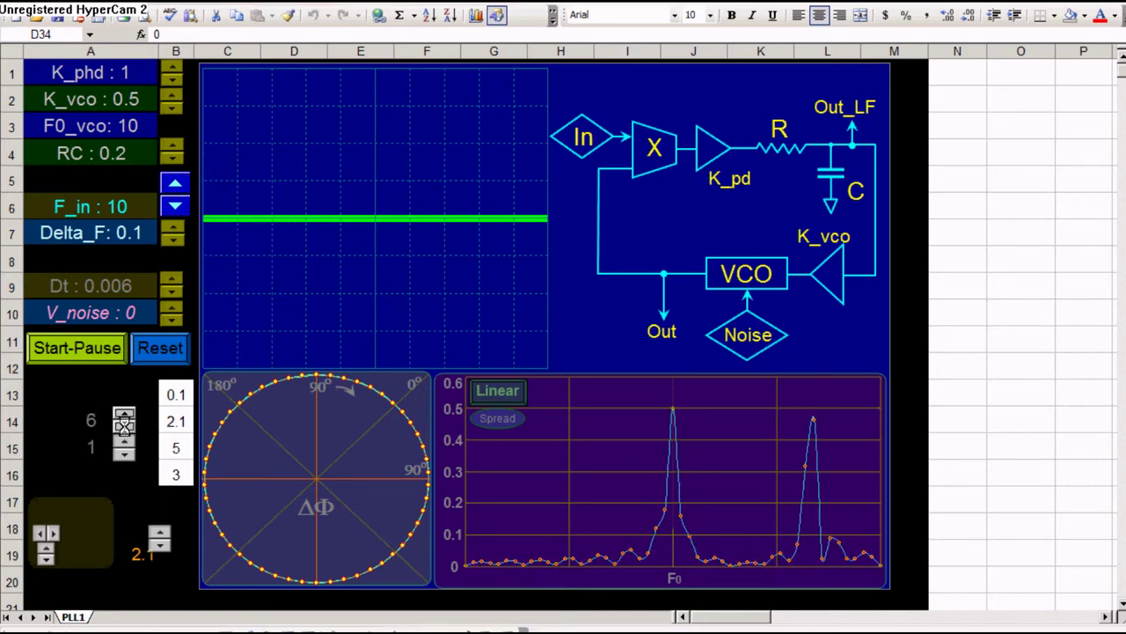
left_click(125, 429)
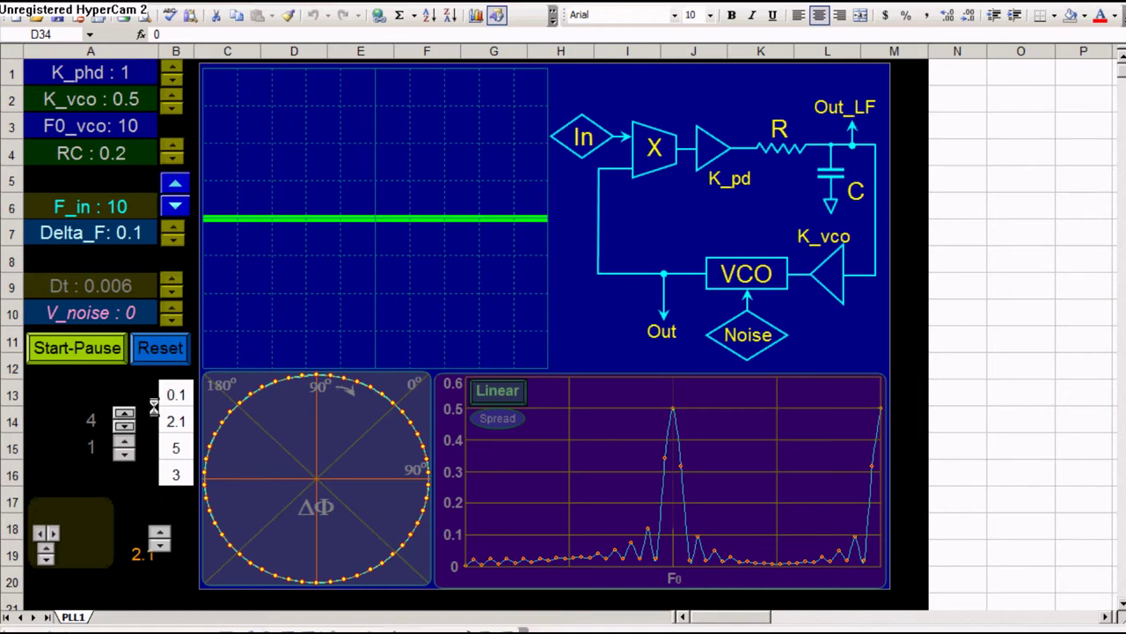
left_click(128, 428)
left_click(127, 427)
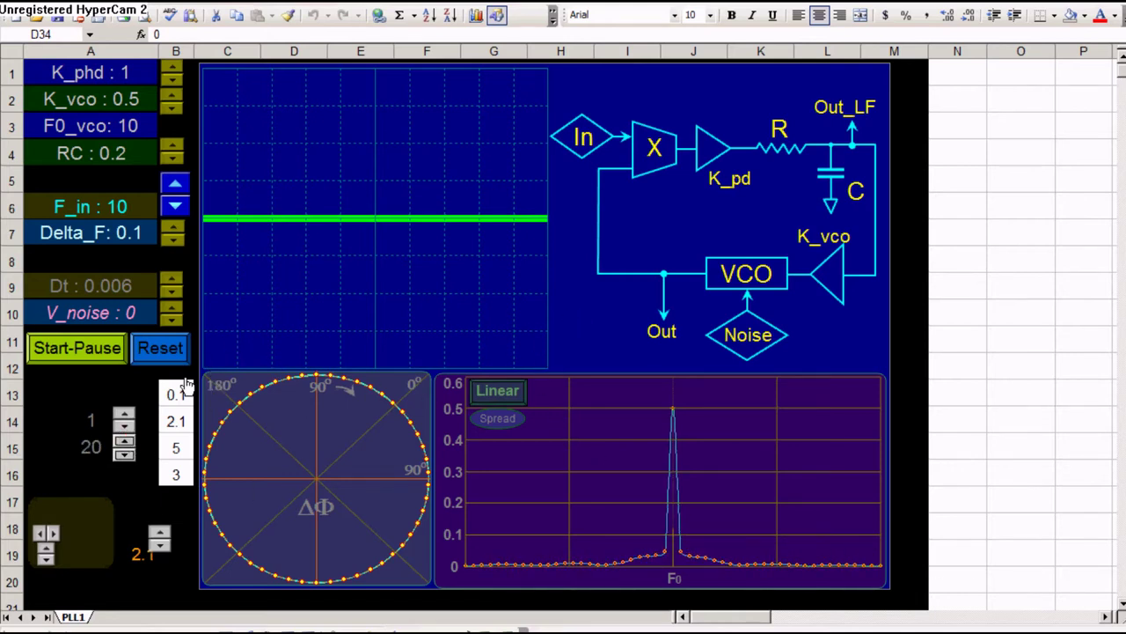
Push F_in from 10 up to 10.4, bring it back to 10.1, and adjust the spectrum spread.
left_click(176, 183)
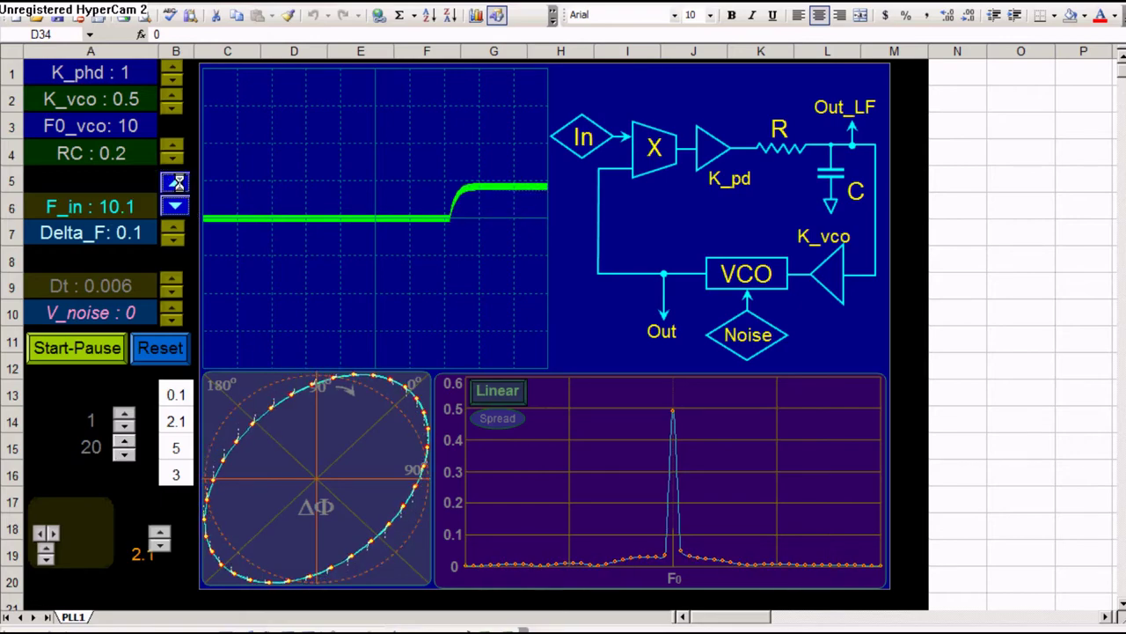
left_click(176, 184)
left_click(175, 184)
left_click(176, 184)
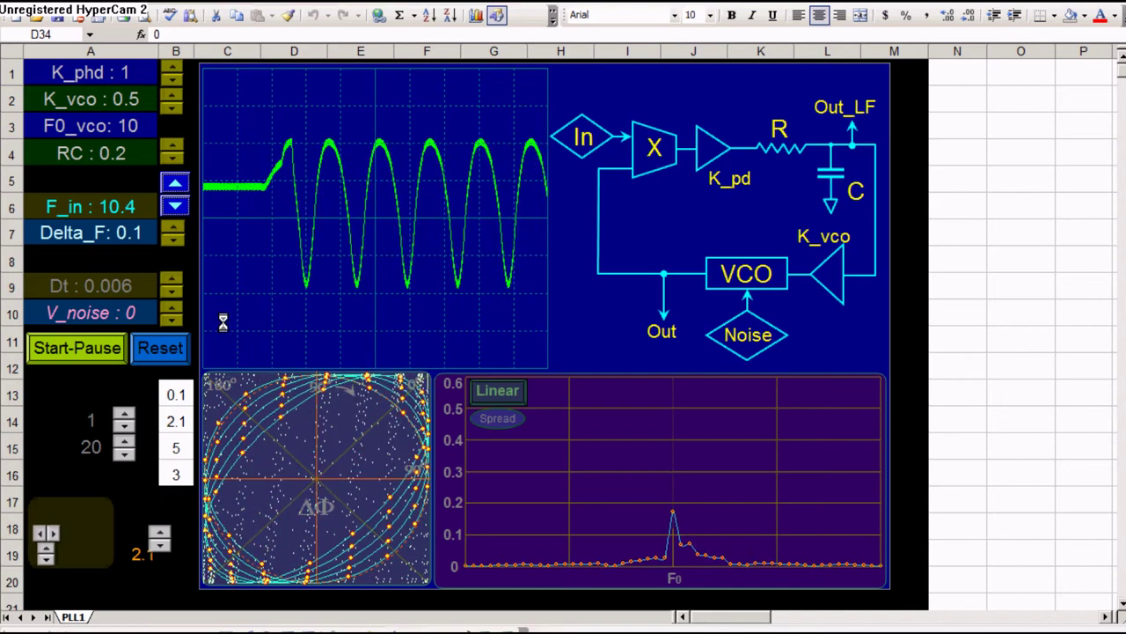
left_click(175, 205)
left_click(175, 205)
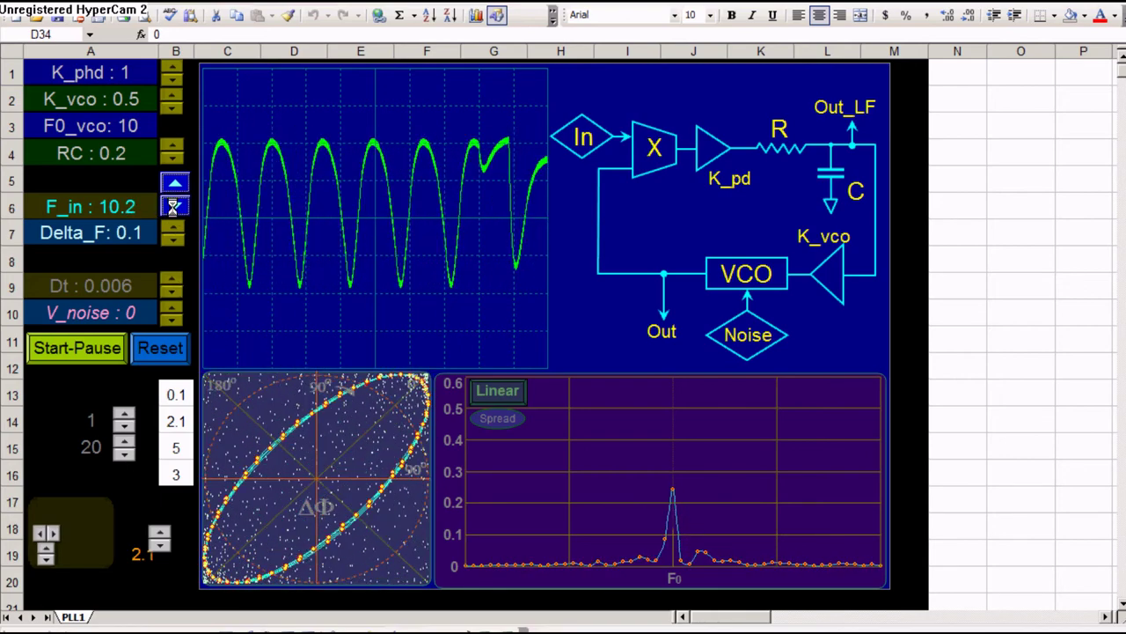
left_click(175, 205)
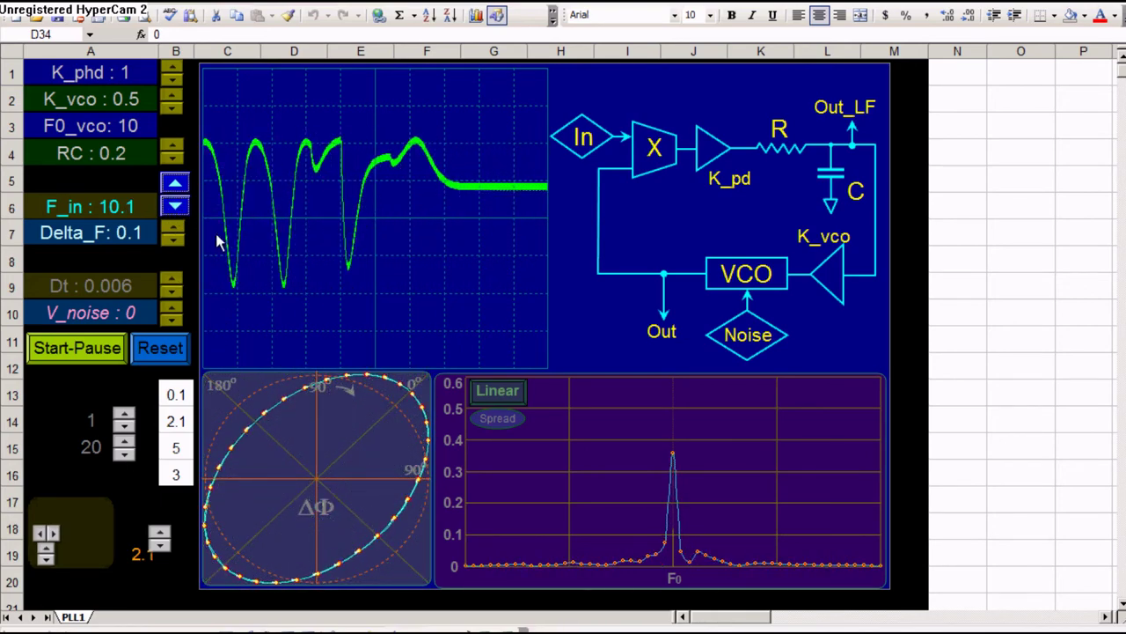
left_click(497, 418)
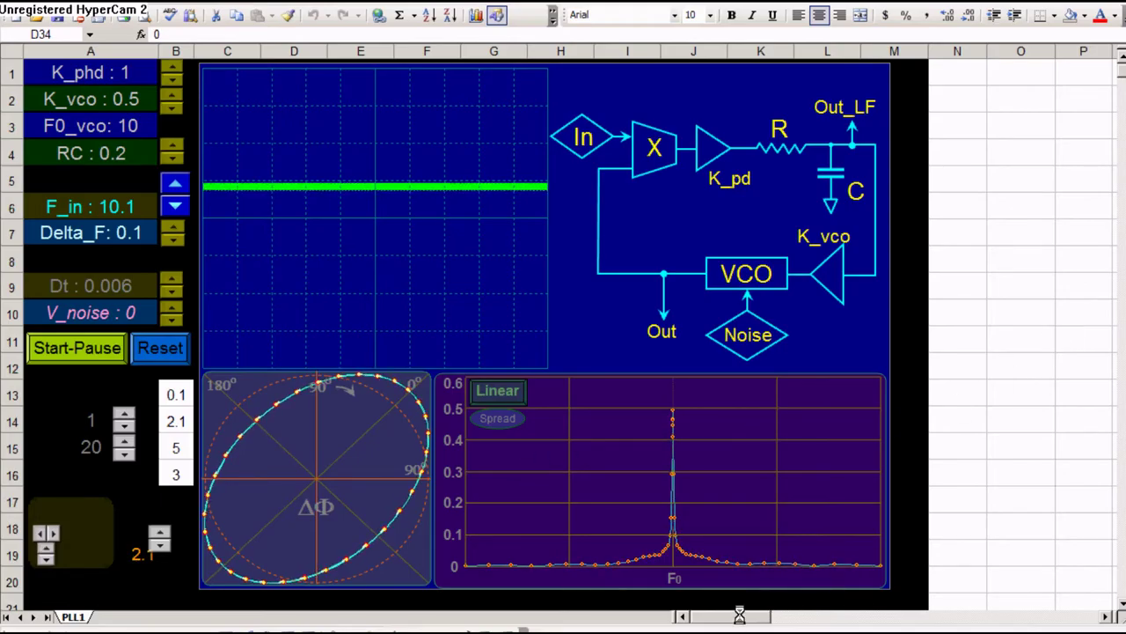
Scroll down to the calculation tables at row 29 and page right to the Spectral Monitor block and back.
scroll(810, 517, "down", 9)
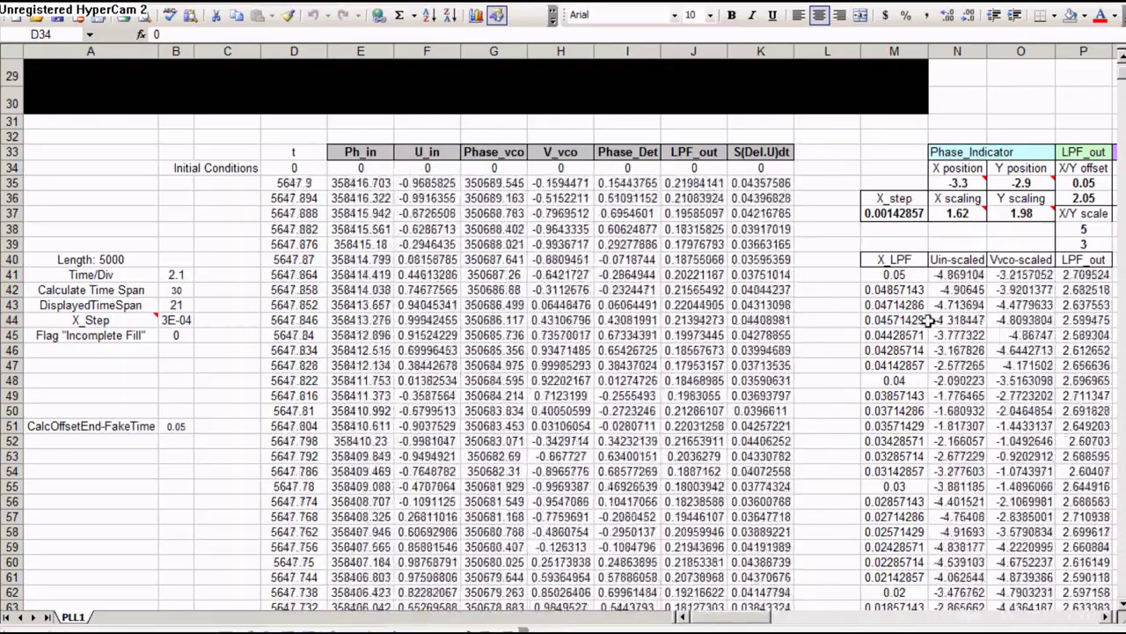
left_click(818, 616)
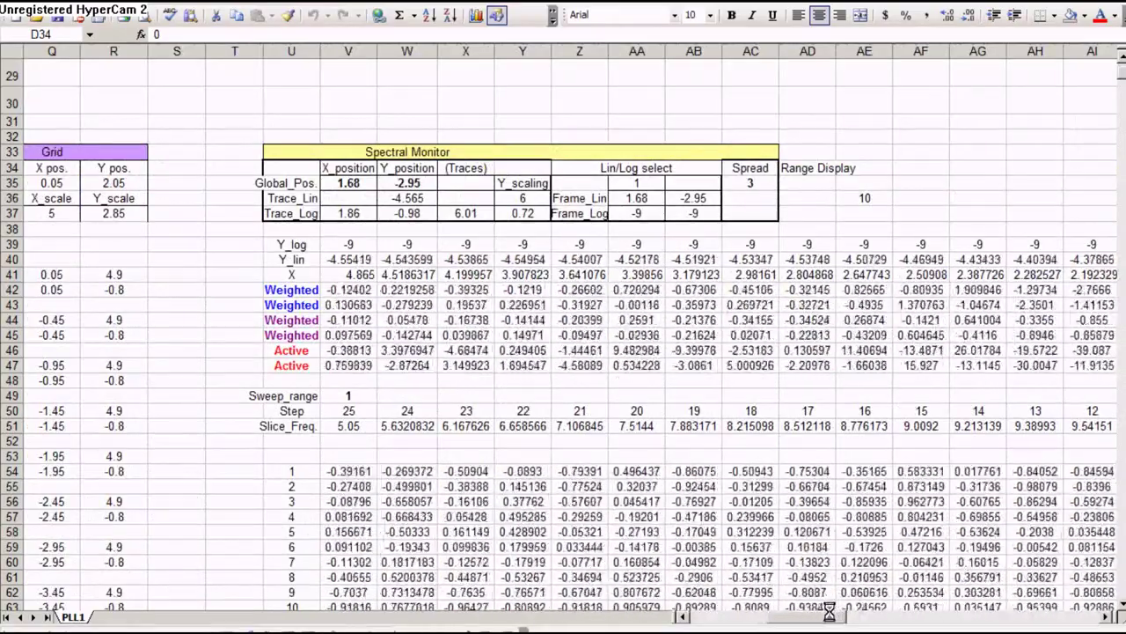
left_click_drag(832, 614, 805, 616)
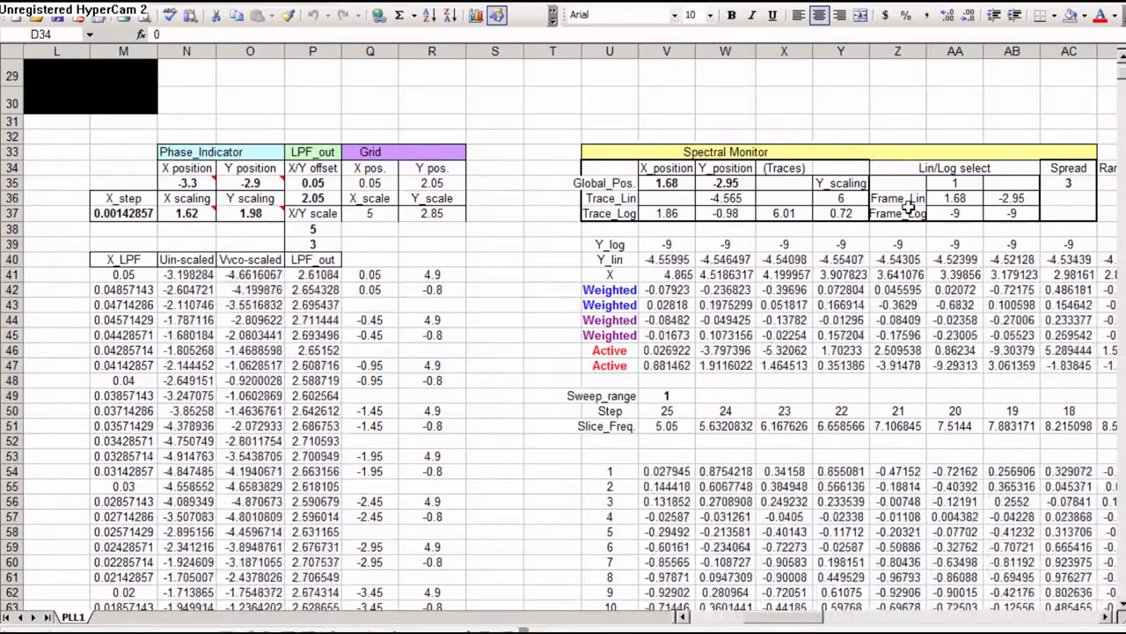
View the chart and circuit-diagram templates in columns AE–AW, then return to column A.
scroll(1082, 159, "up", 9)
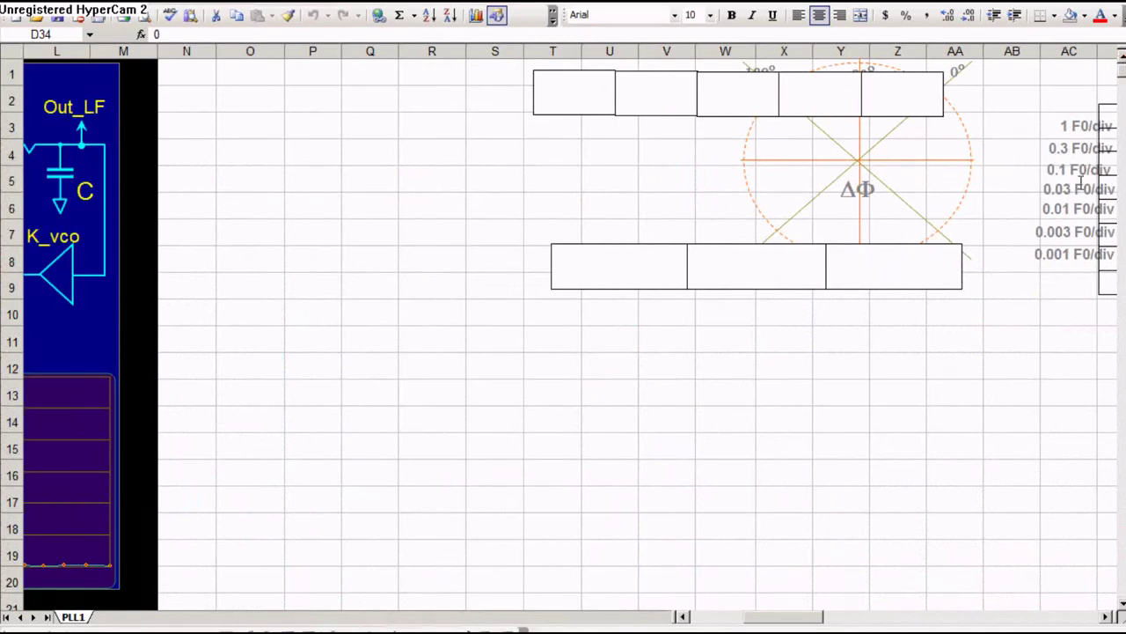
left_click_drag(814, 617, 891, 620)
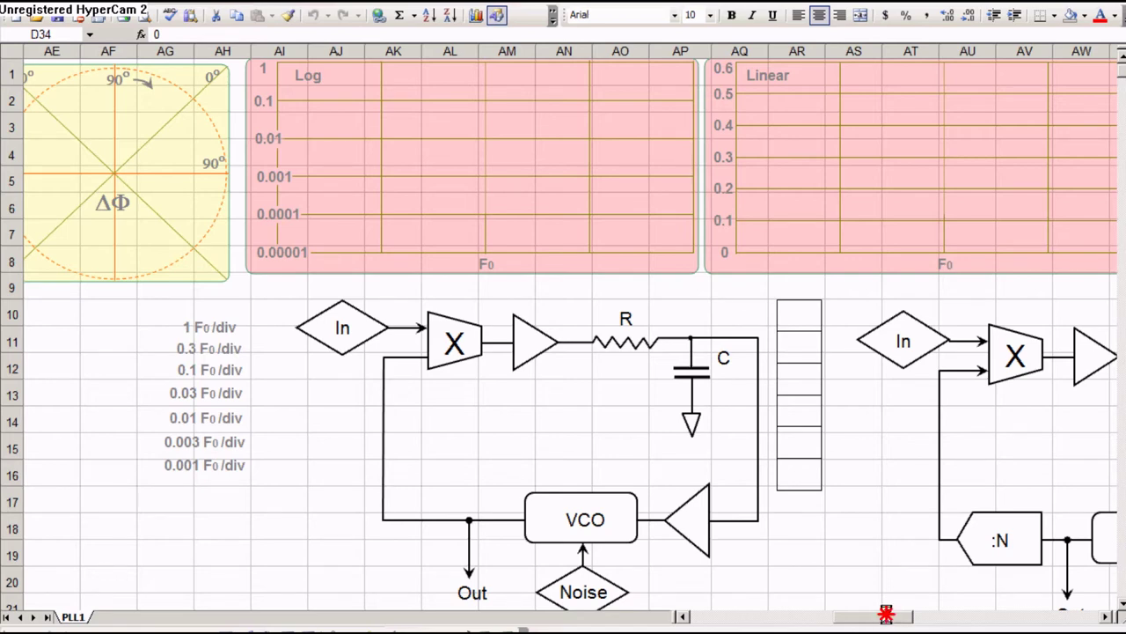
left_click_drag(886, 614, 671, 605)
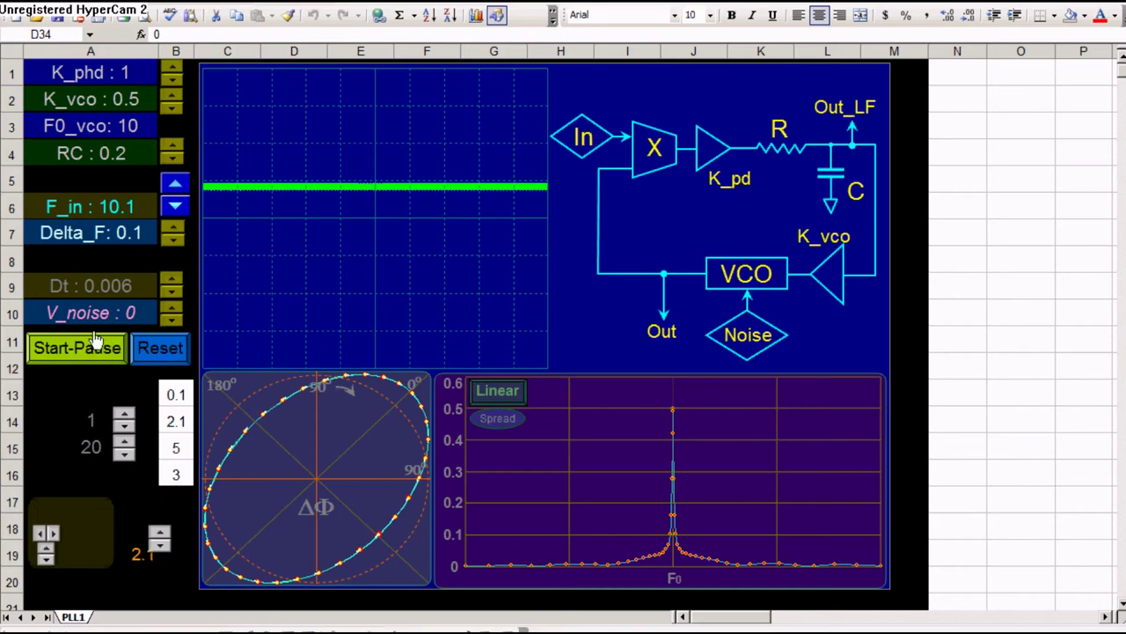
Raise F_in to 10.3 so the loop drops out of lock, then pause the simulation.
left_click(174, 184)
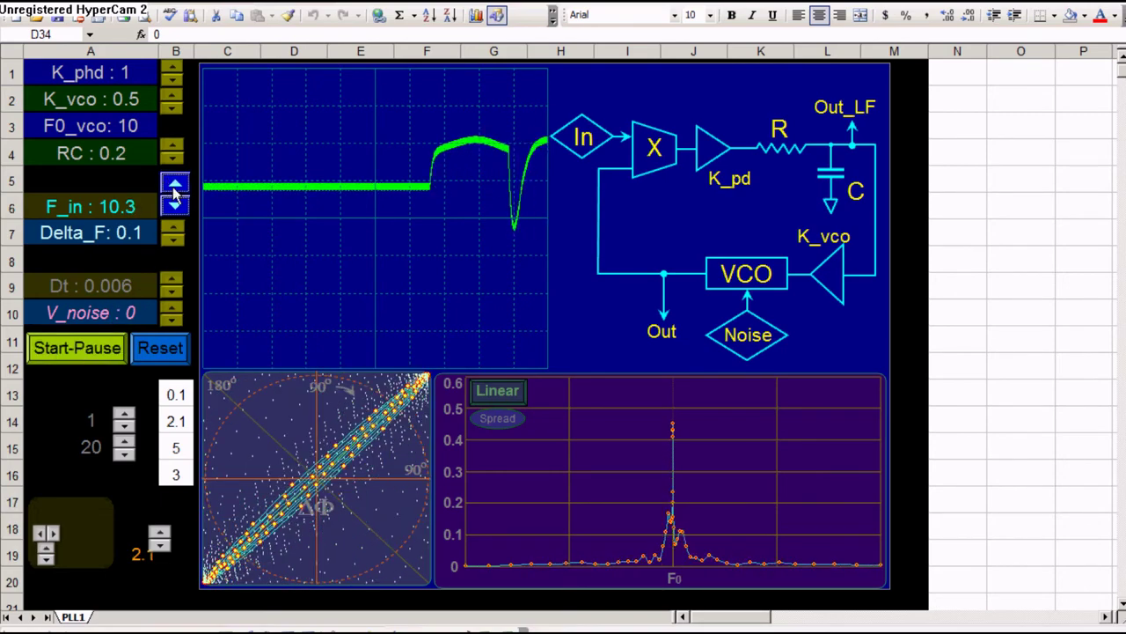
left_click(87, 348)
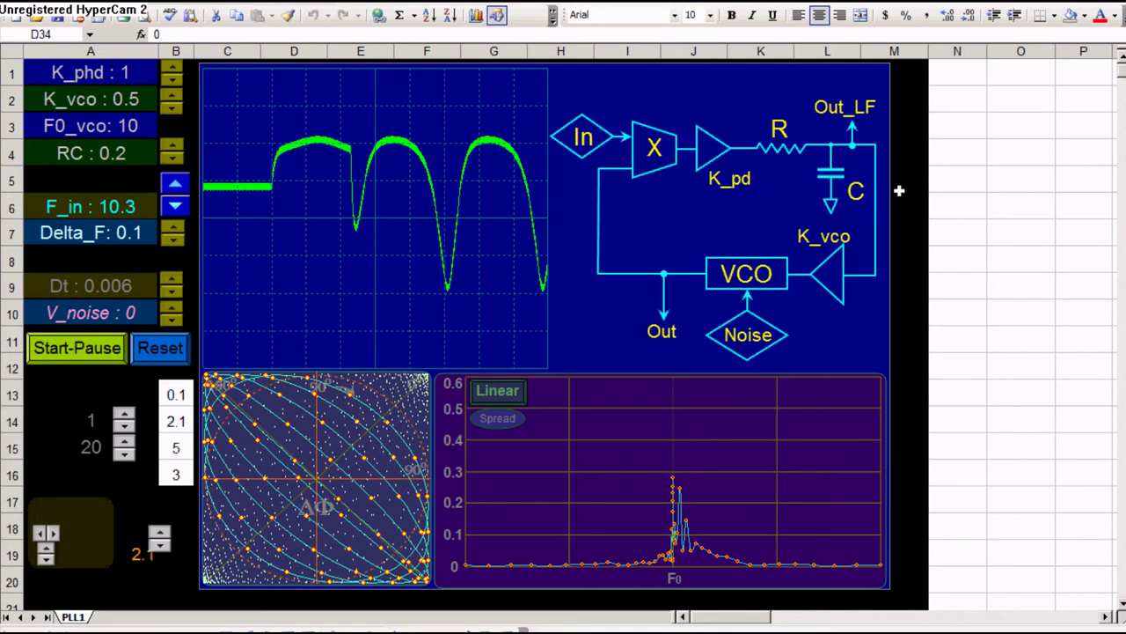
left_click(969, 186)
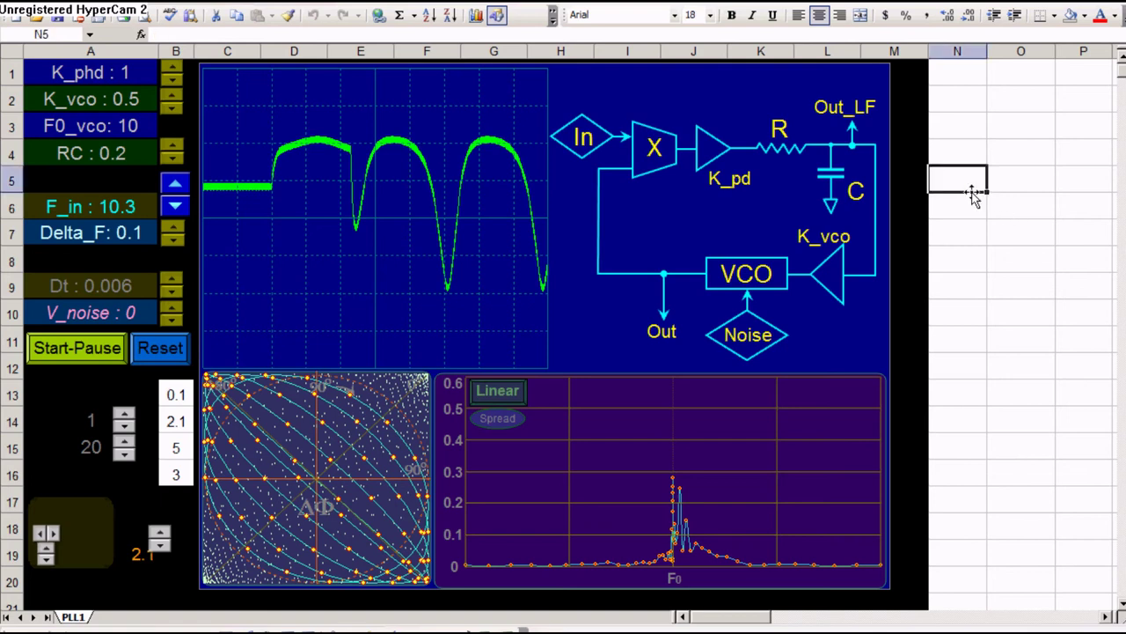
left_click(978, 151)
left_click(969, 124)
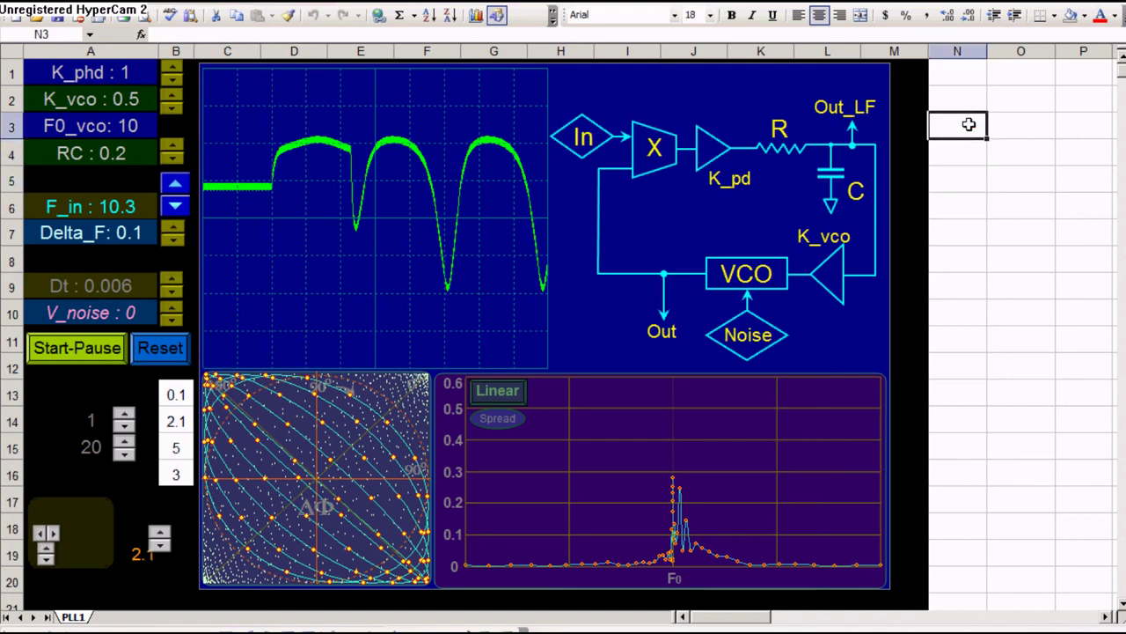